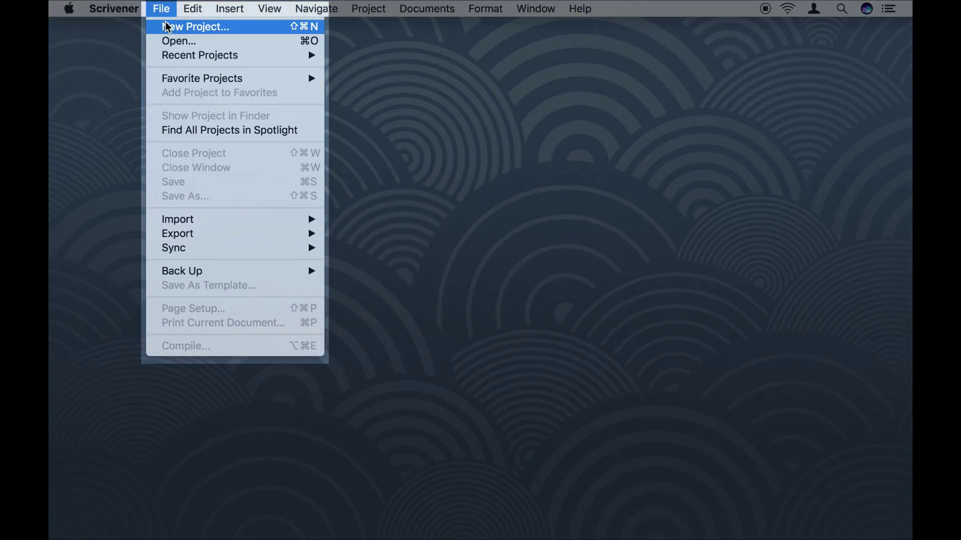
Step: Start a new project, browse the Fiction, Scriptwriting and Non-Fiction templates, then pick Blank
{"action": "left_click", "coordinate": [166, 27]}
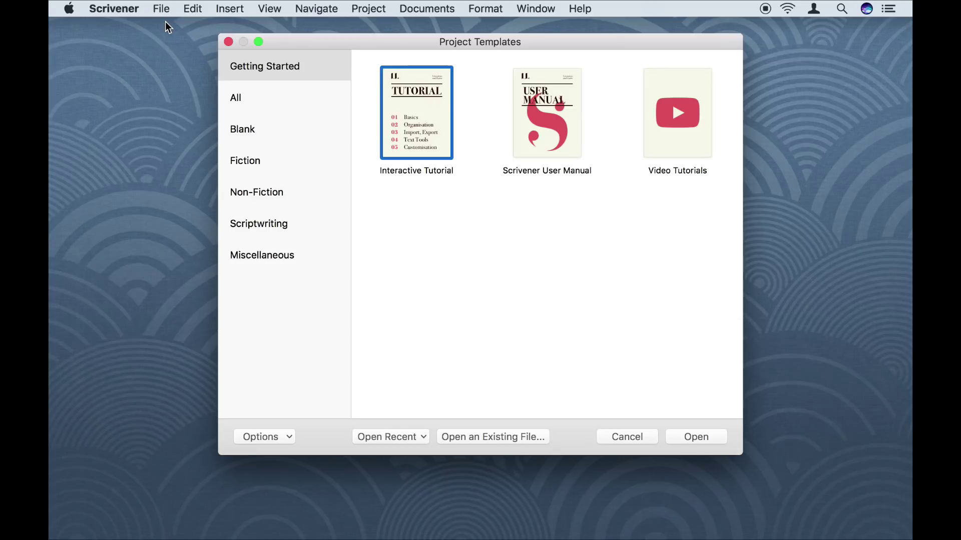
{"action": "left_click", "coordinate": [248, 161]}
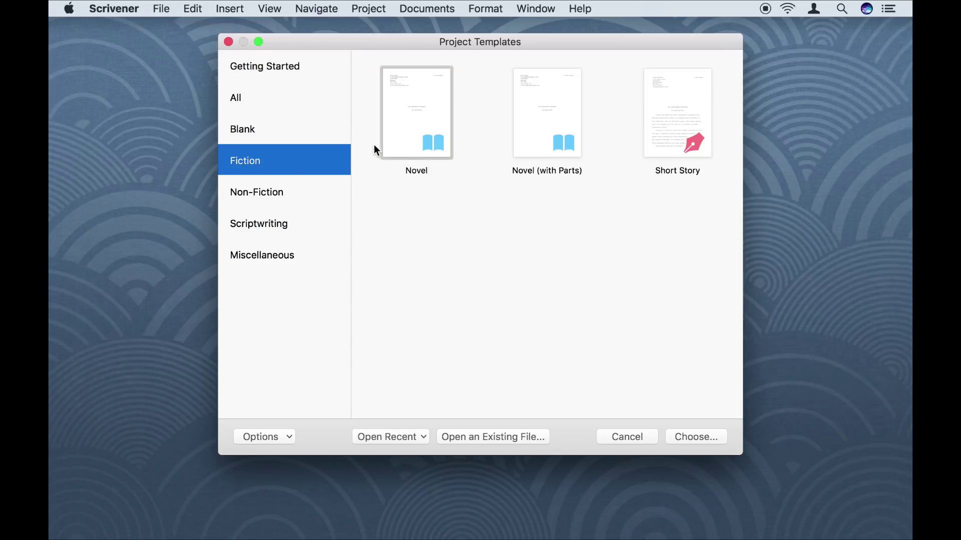
{"action": "left_click", "coordinate": [407, 128]}
{"action": "left_click", "coordinate": [258, 224]}
{"action": "left_click", "coordinate": [538, 248]}
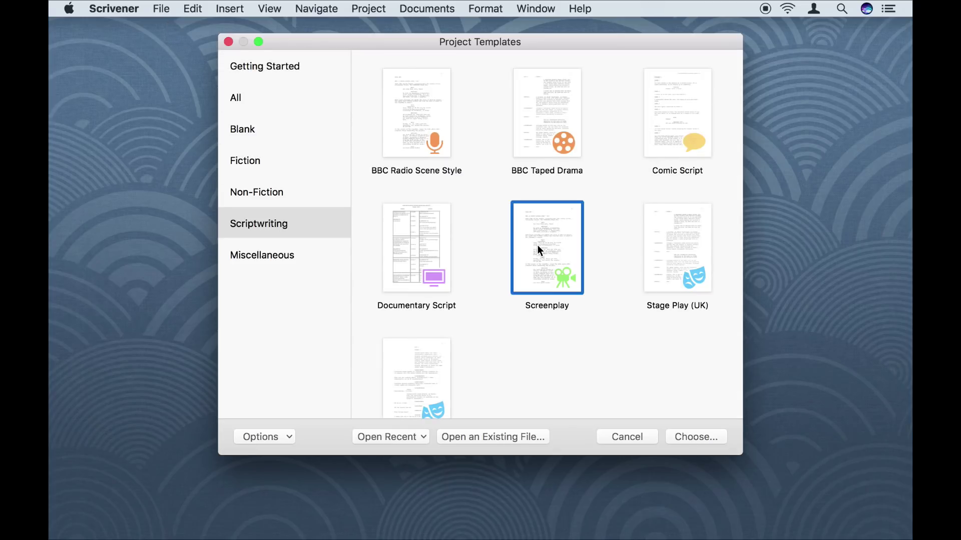
{"action": "left_click", "coordinate": [323, 200]}
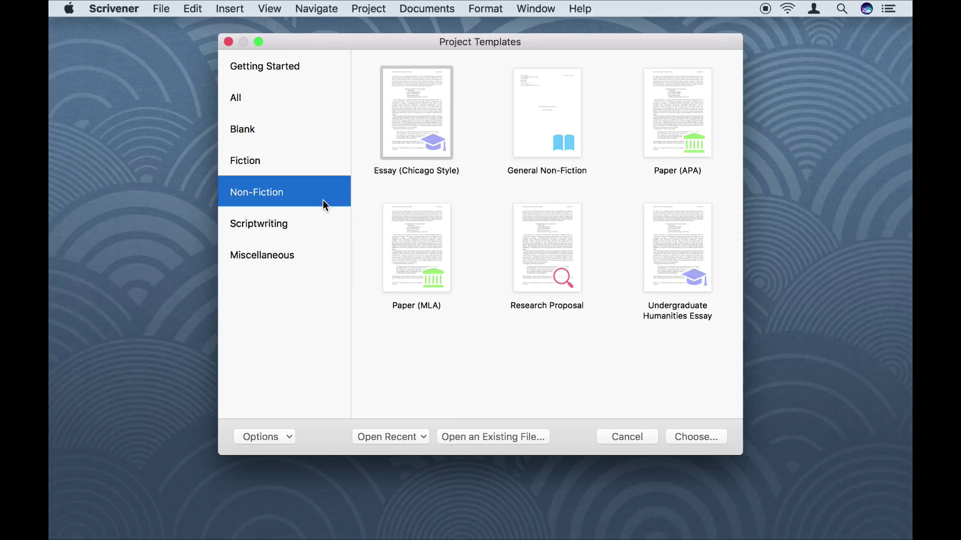
{"action": "left_click", "coordinate": [298, 131]}
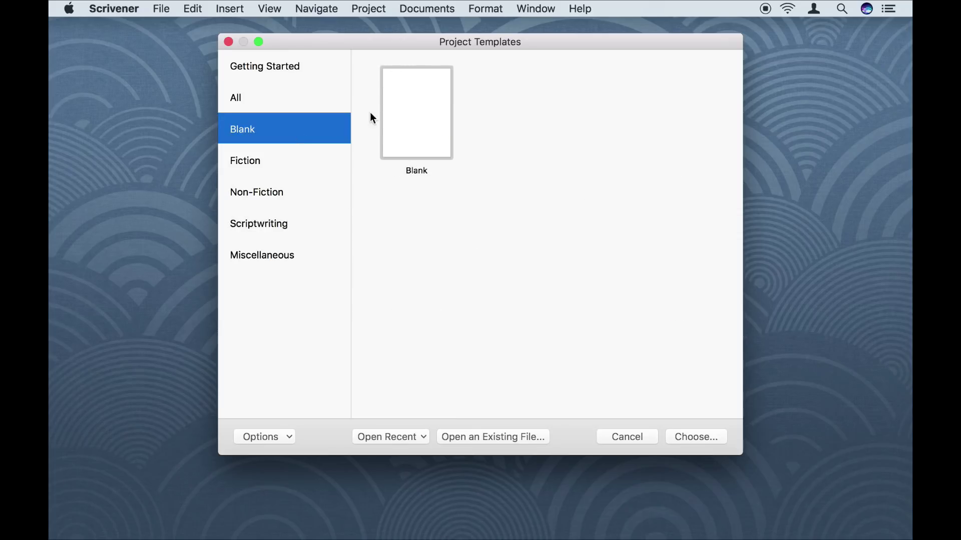
{"action": "left_click", "coordinate": [405, 118]}
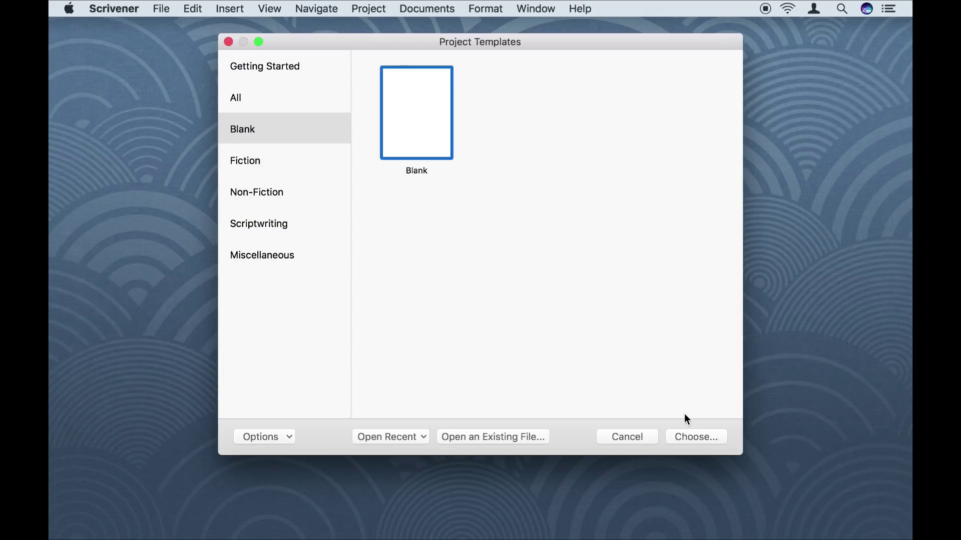
Step: Save the blank project as 'My Novel' in the My Writing folder
{"action": "left_click", "coordinate": [689, 436]}
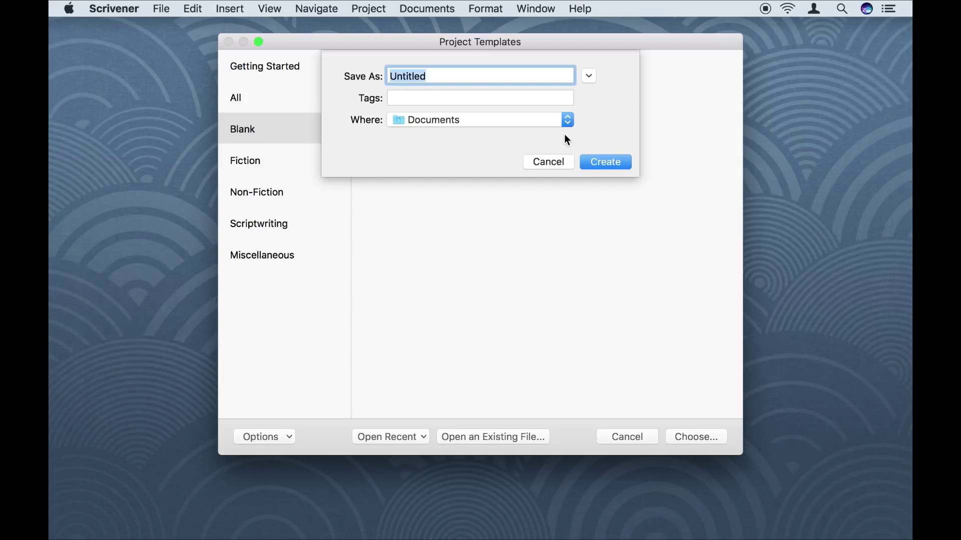
{"action": "left_click", "coordinate": [592, 76]}
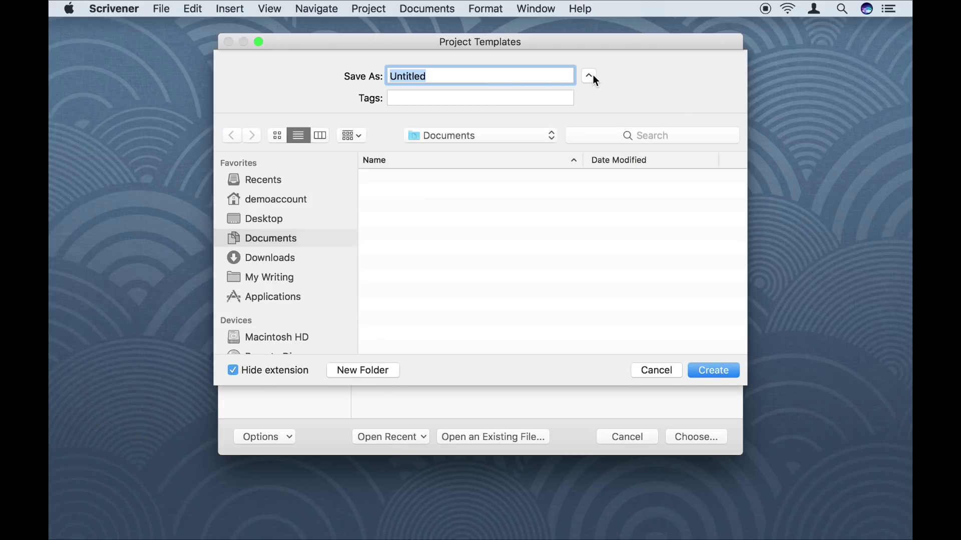
{"action": "double_click", "coordinate": [435, 193]}
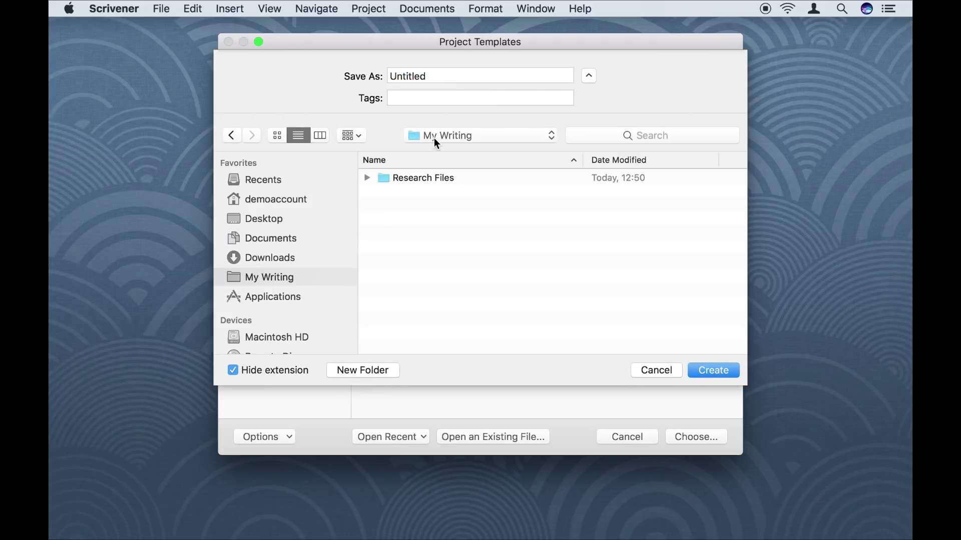
{"action": "double_click", "coordinate": [438, 77]}
{"action": "type", "text": "My Novel"}
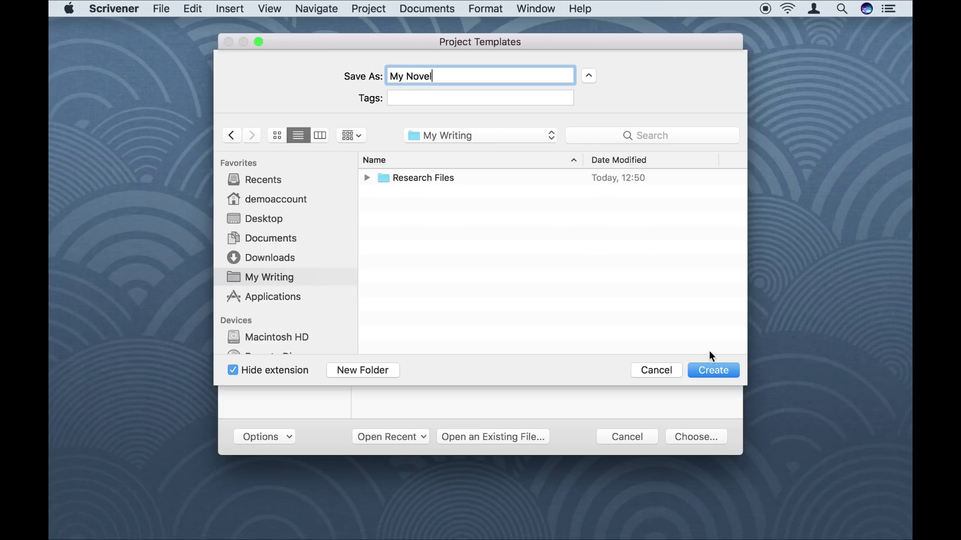
{"action": "left_click", "coordinate": [713, 370]}
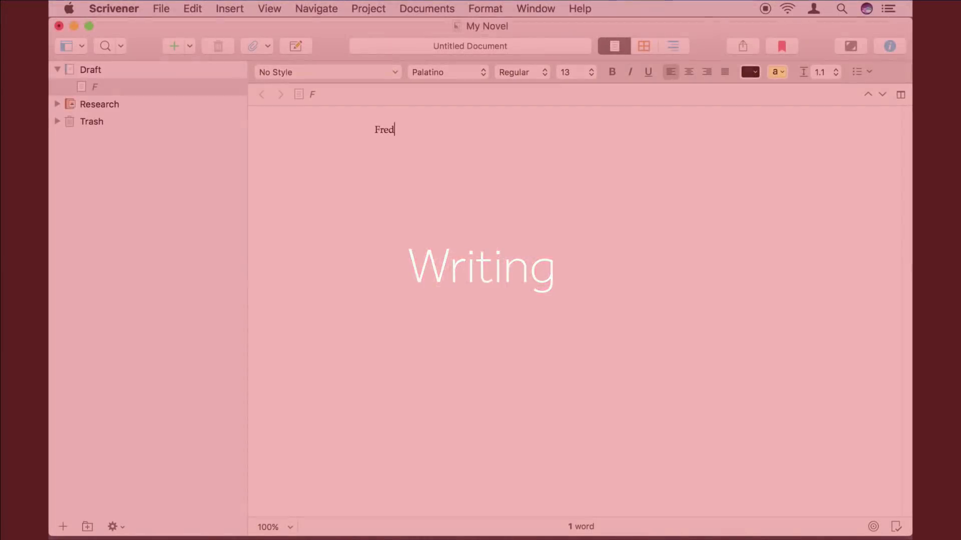
Step: Write the Fred's Confession scene and italicise the word 'one' in Mary's reply
{"action": "type", "text": "wanted to arrive at Stone Court when Mary could not expect him. He found her in her"}
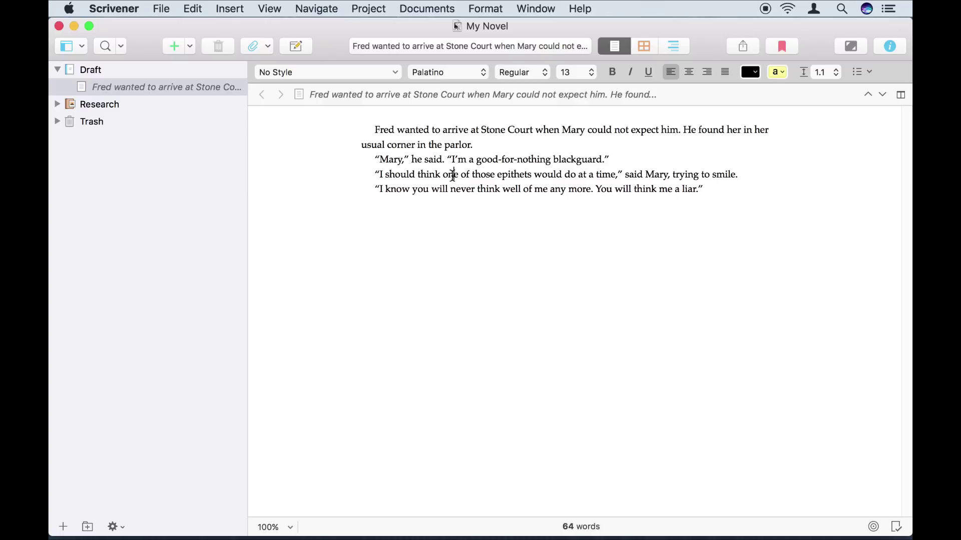
{"action": "double_click", "coordinate": [452, 175]}
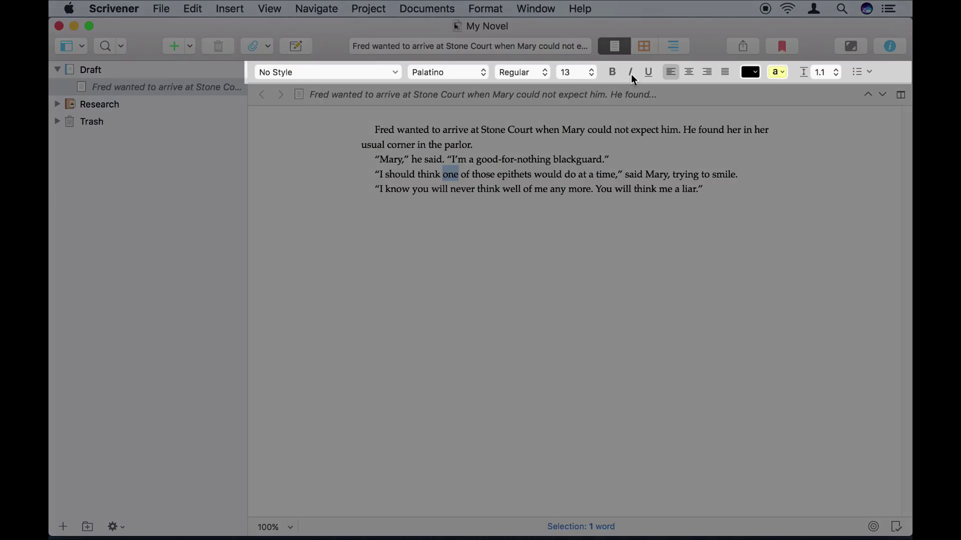
{"action": "left_click", "coordinate": [632, 74]}
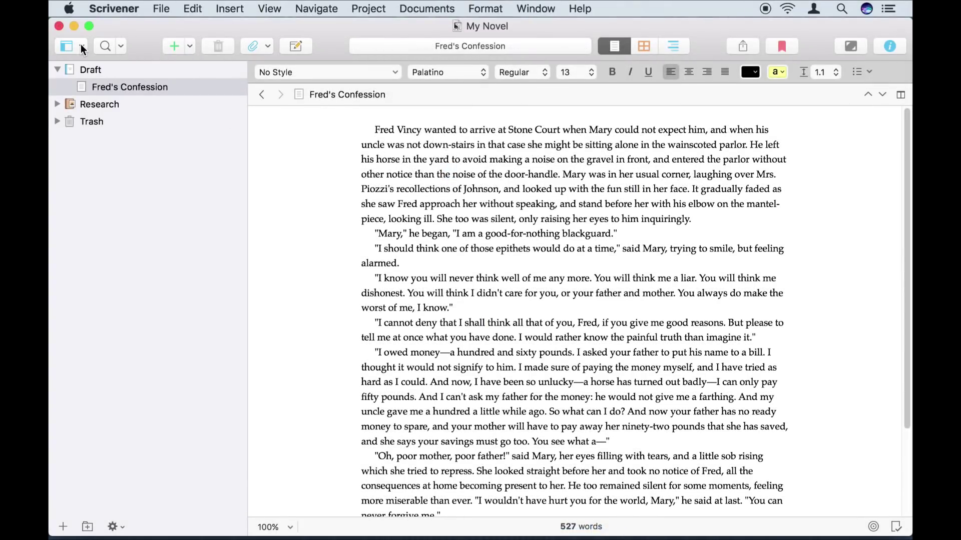
Step: Switch the editor to Page View and scroll down the page
{"action": "left_click", "coordinate": [68, 46]}
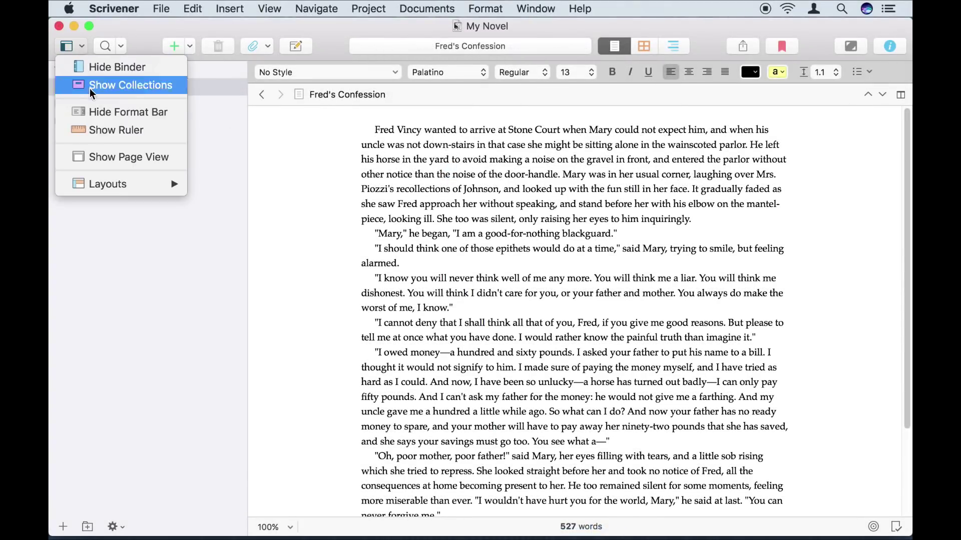
{"action": "left_click", "coordinate": [143, 162]}
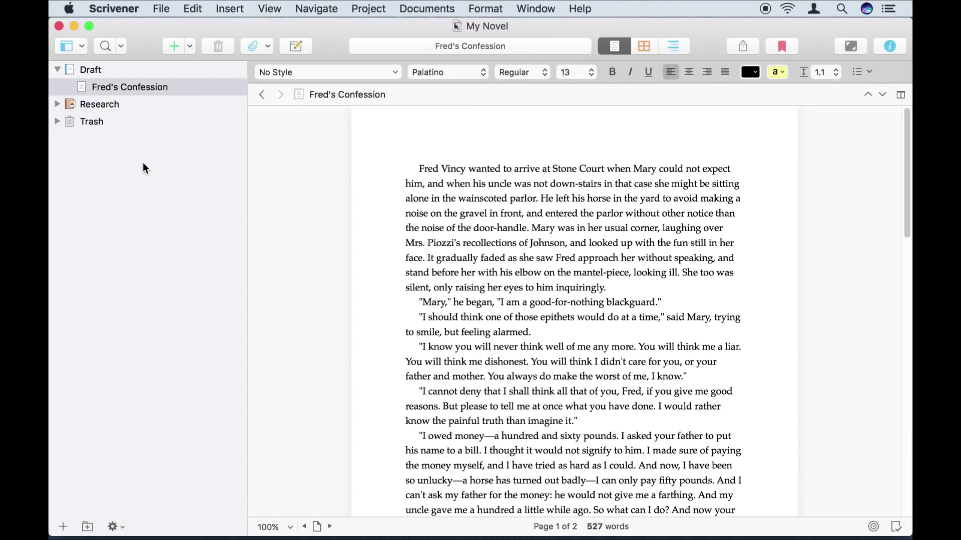
{"action": "left_click_drag", "start_coordinate": [904, 199], "coordinate": [896, 295]}
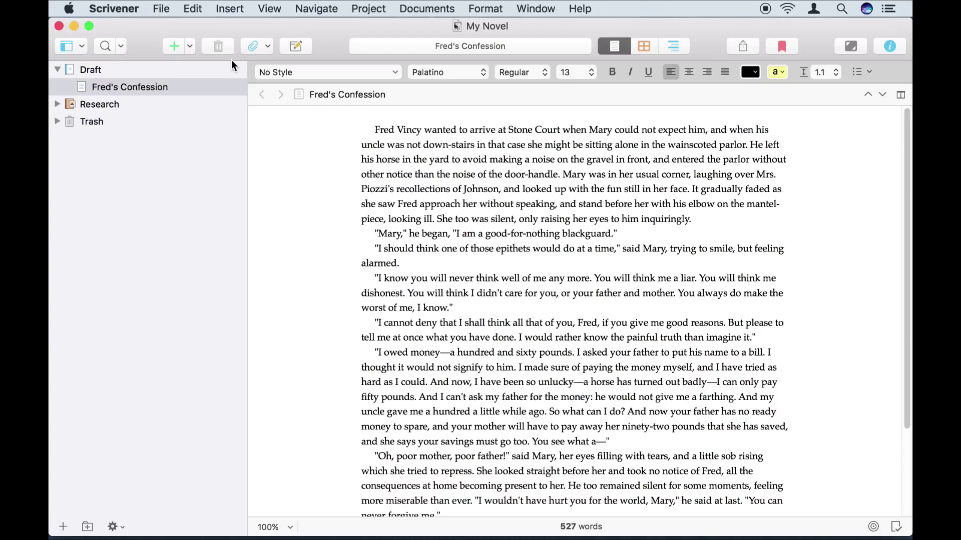
Step: Add a new draft document named 'Olga's Wedding'
{"action": "left_click", "coordinate": [175, 46]}
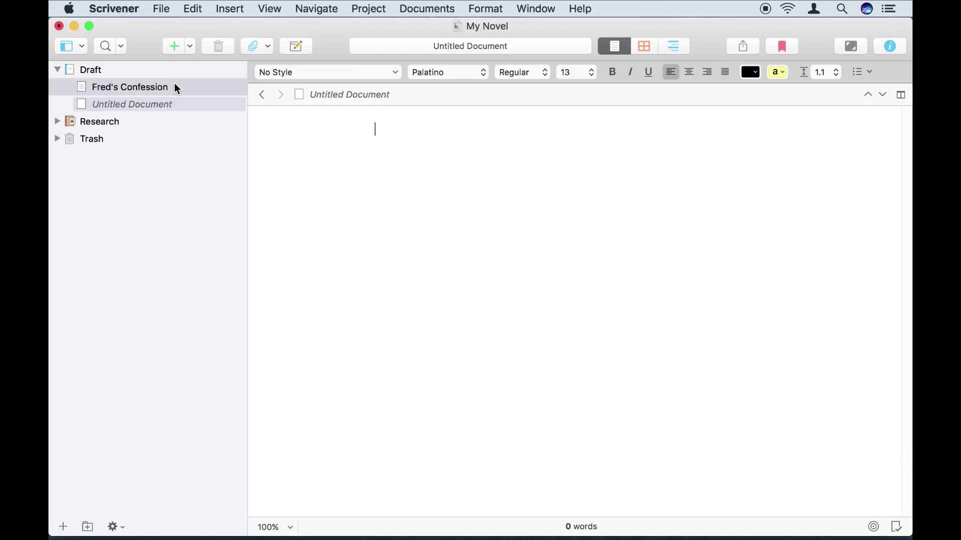
{"action": "left_click", "coordinate": [166, 104]}
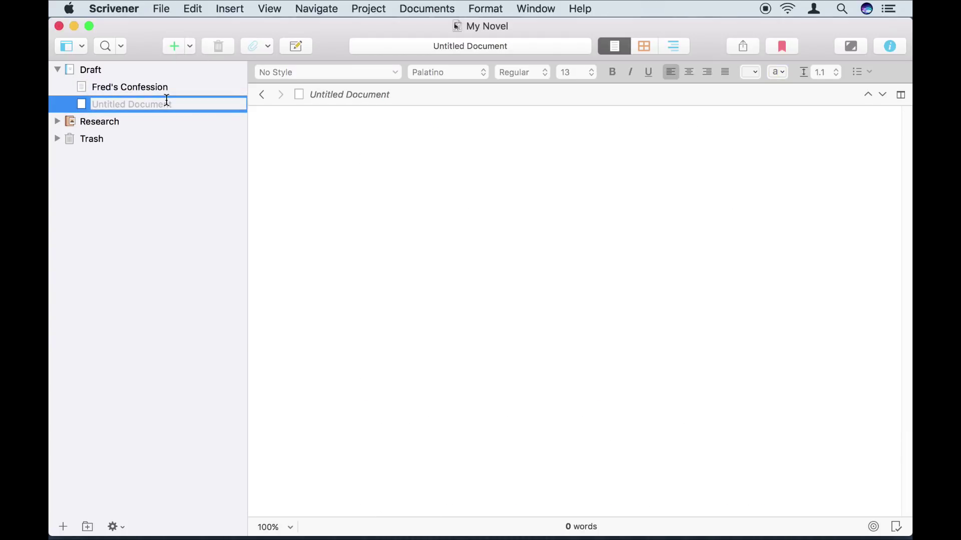
{"action": "type", "text": "Olga's Wedding"}
{"action": "key", "text": "Return"}
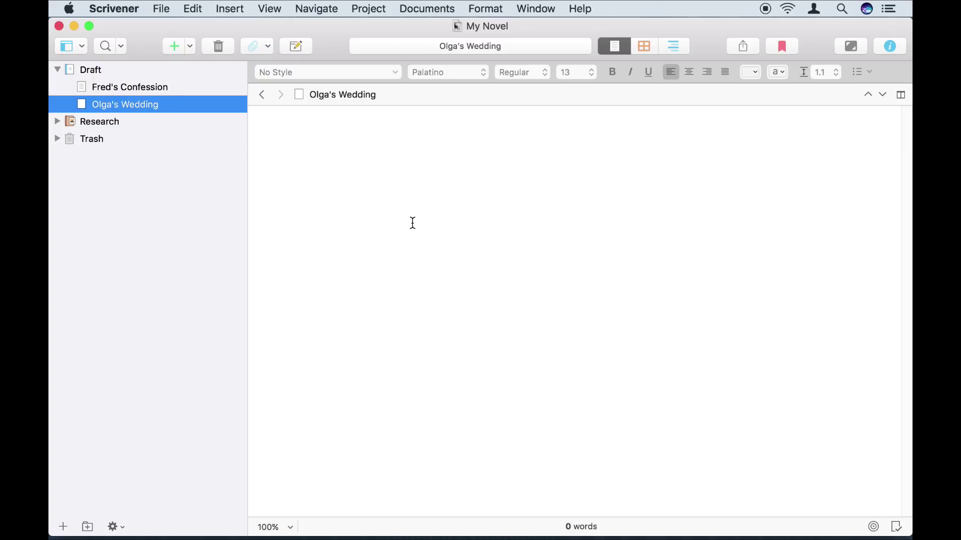
Step: Type 'All Olga' and paste the rest of the story into Olga's Wedding
{"action": "left_click", "coordinate": [413, 222]}
{"action": "type", "text": "All Olga I"}
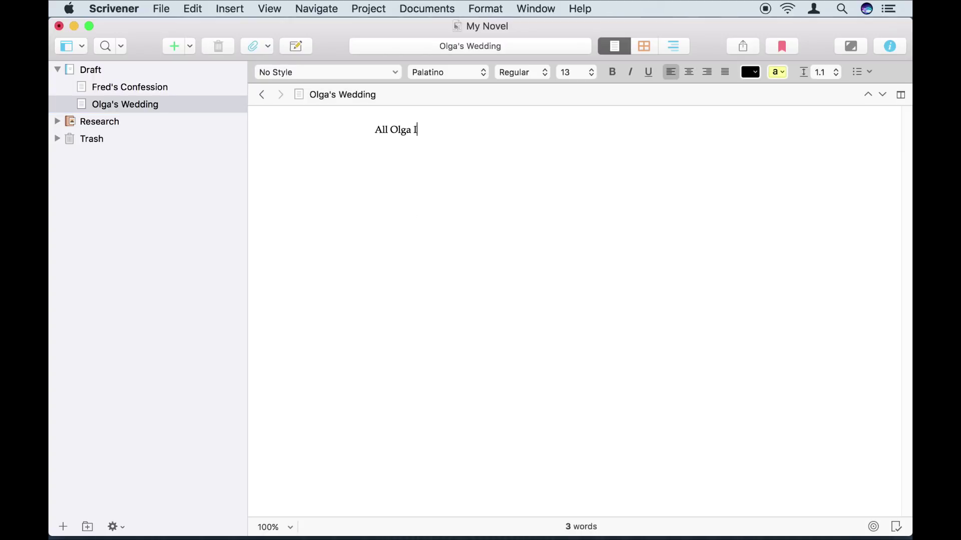
{"action": "key", "text": "super+v"}
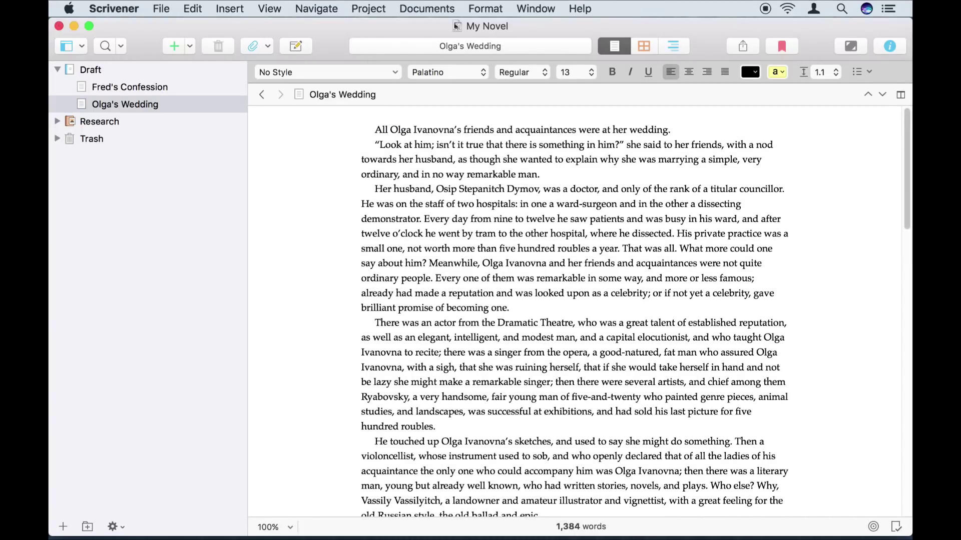
{"action": "scroll", "coordinate": [574, 312], "scroll_direction": "down", "scroll_amount": 10}
{"action": "scroll", "coordinate": [575, 313], "scroll_direction": "down", "scroll_amount": 10}
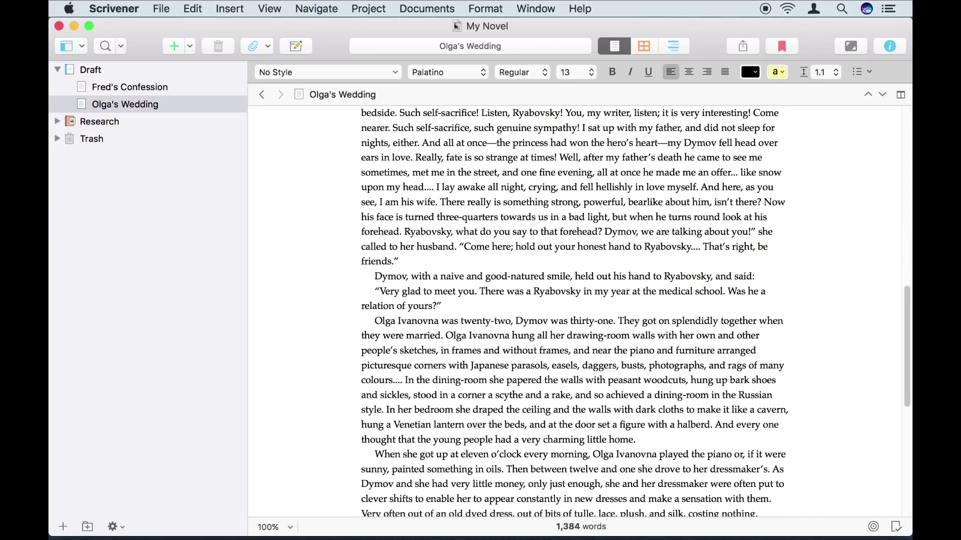
Step: Split off 'How Dymov Came to England' at the twenty-two paragraph and place it before Olga's Wedding
{"action": "left_click", "coordinate": [370, 322]}
{"action": "left_click", "coordinate": [427, 8]}
{"action": "mouse_move", "coordinate": [558, 68]}
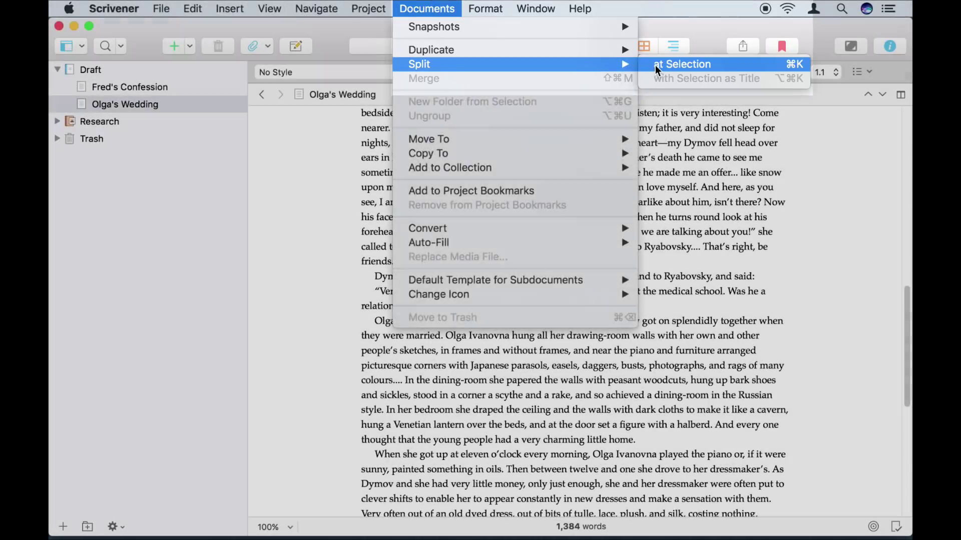
{"action": "left_click", "coordinate": [656, 65]}
{"action": "type", "text": "How Dymov Came to England"}
{"action": "key", "text": "Return"}
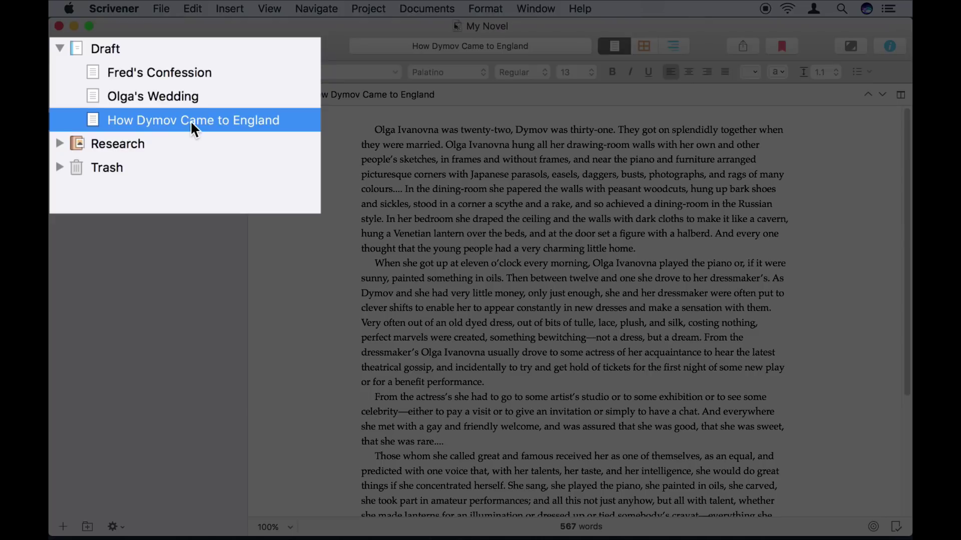
{"action": "left_click_drag", "start_coordinate": [152, 121], "coordinate": [151, 101]}
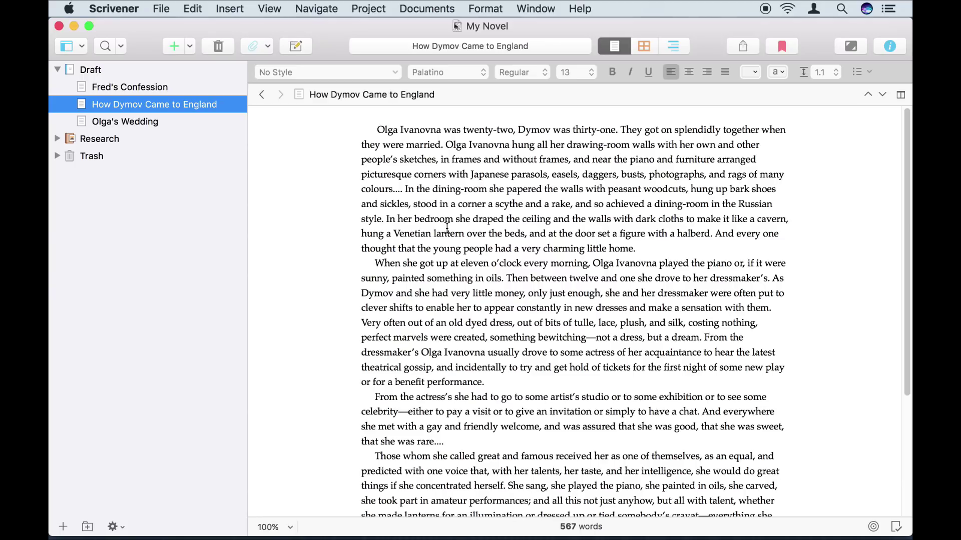
Step: Import About Valldemossa.pdf and Valldemossa Monastery.jpg from Finder into the Research folder
{"action": "key", "text": "super+Tab"}
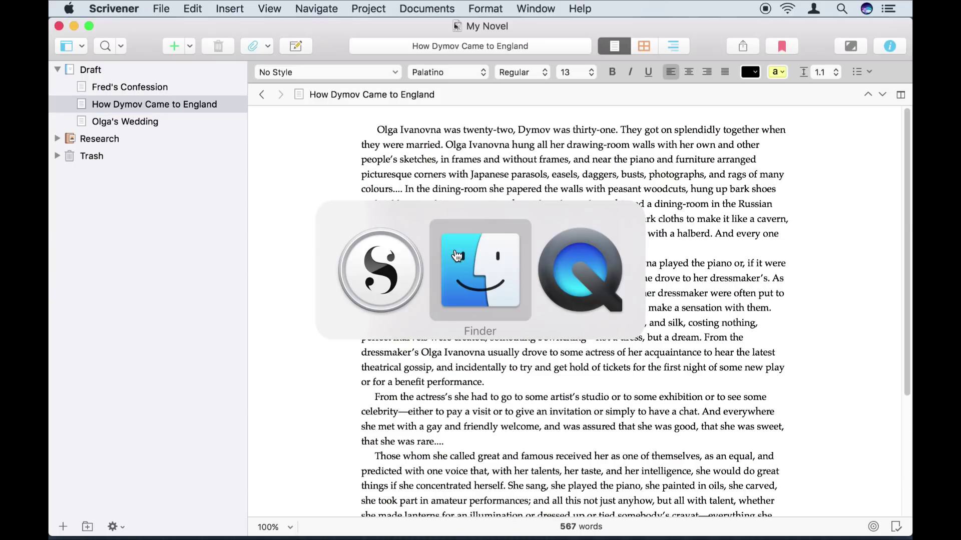
{"action": "left_click", "coordinate": [456, 255]}
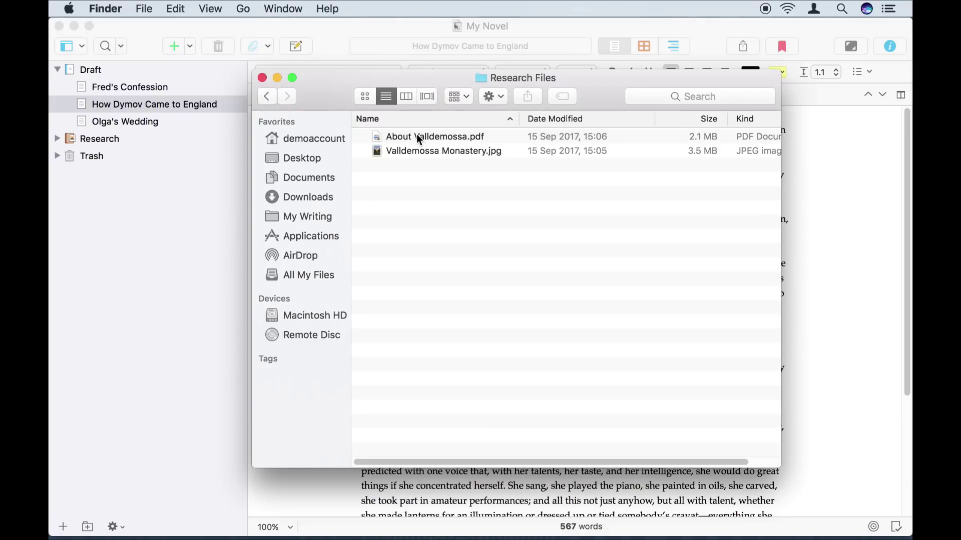
{"action": "left_click", "coordinate": [416, 135]}
{"action": "left_click", "coordinate": [418, 151], "text": "shift"}
{"action": "left_click_drag", "start_coordinate": [422, 137], "coordinate": [196, 151]}
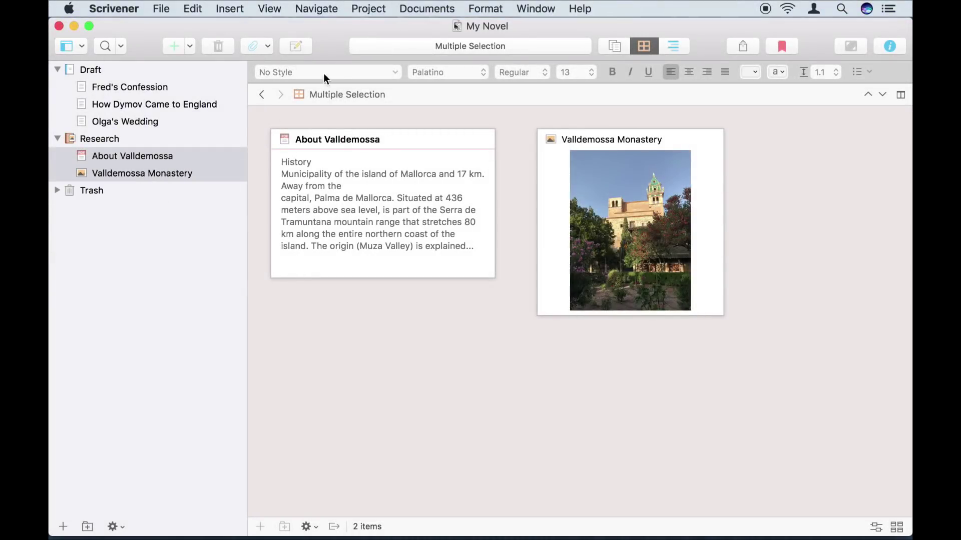
{"action": "left_click", "coordinate": [365, 11]}
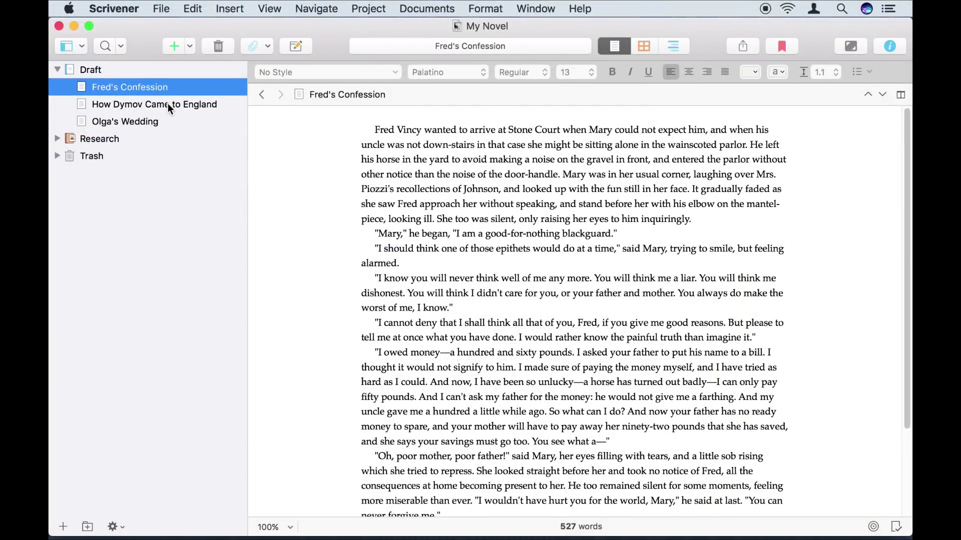
Step: Flip between Fred's Confession, How Dymov Came to England and Olga's Wedding, ending on Olga's Wedding
{"action": "left_click", "coordinate": [167, 104]}
{"action": "left_click", "coordinate": [164, 122]}
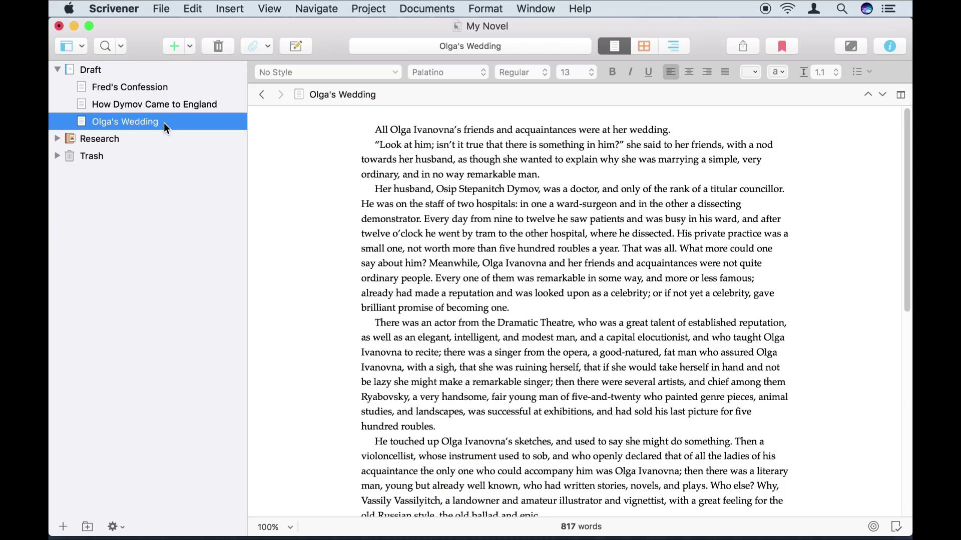
{"action": "left_click", "coordinate": [166, 111]}
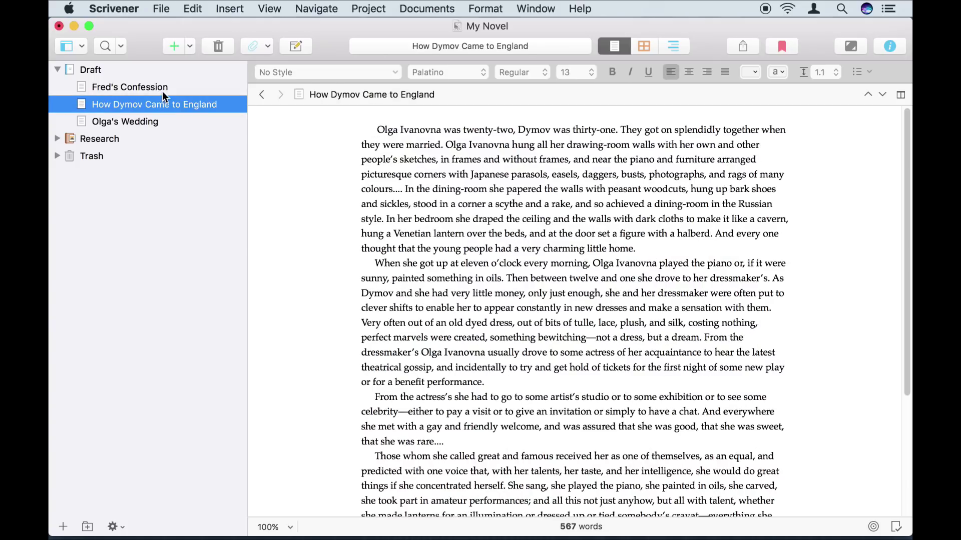
{"action": "left_click", "coordinate": [163, 92]}
{"action": "left_click", "coordinate": [167, 104]}
{"action": "left_click", "coordinate": [166, 120]}
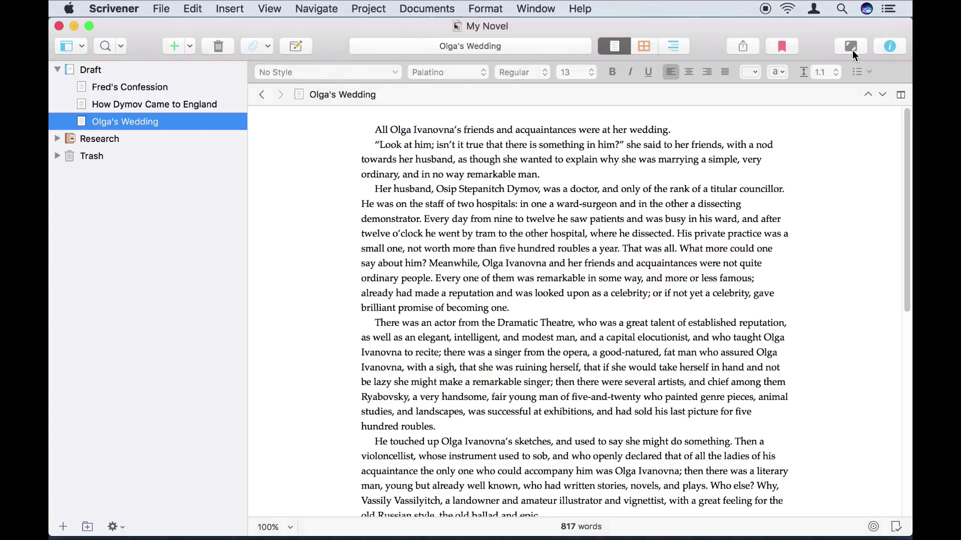
Step: Read through Olga's Wedding in full-screen Composition Mode
{"action": "left_click", "coordinate": [851, 46]}
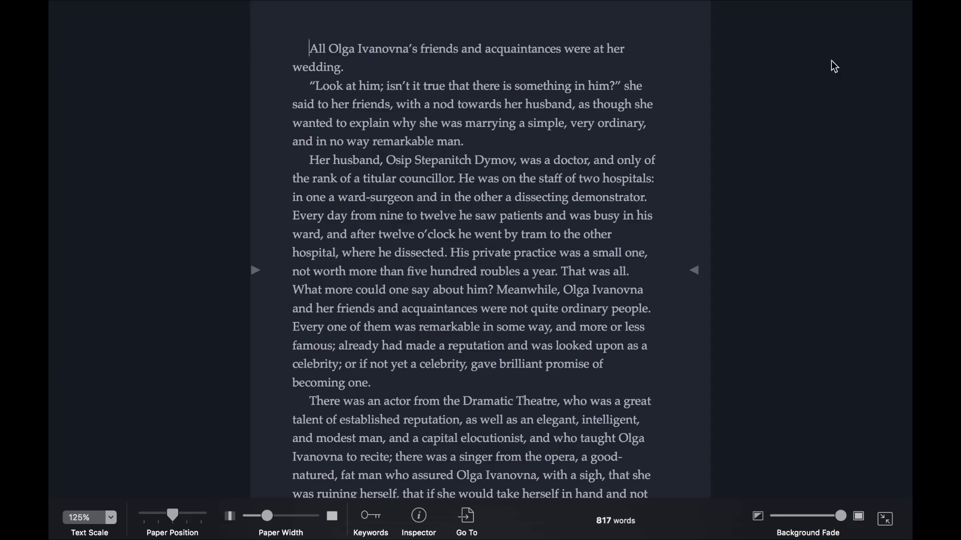
{"action": "scroll", "coordinate": [659, 254], "scroll_direction": "down", "scroll_amount": 15}
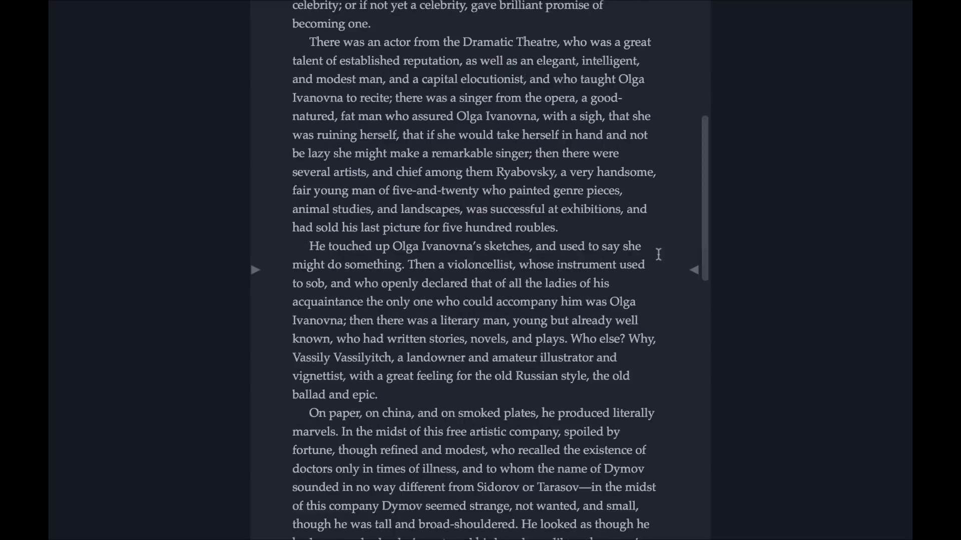
{"action": "scroll", "coordinate": [658, 254], "scroll_direction": "down", "scroll_amount": 5}
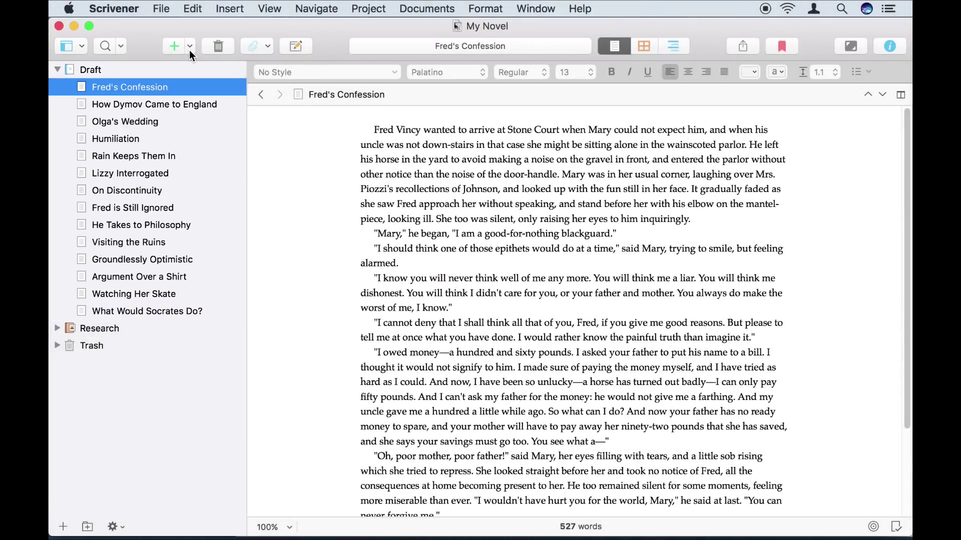
Step: Create a folder named 'Inhabitants of the Parish' above Fred's Confession
{"action": "left_click", "coordinate": [189, 47]}
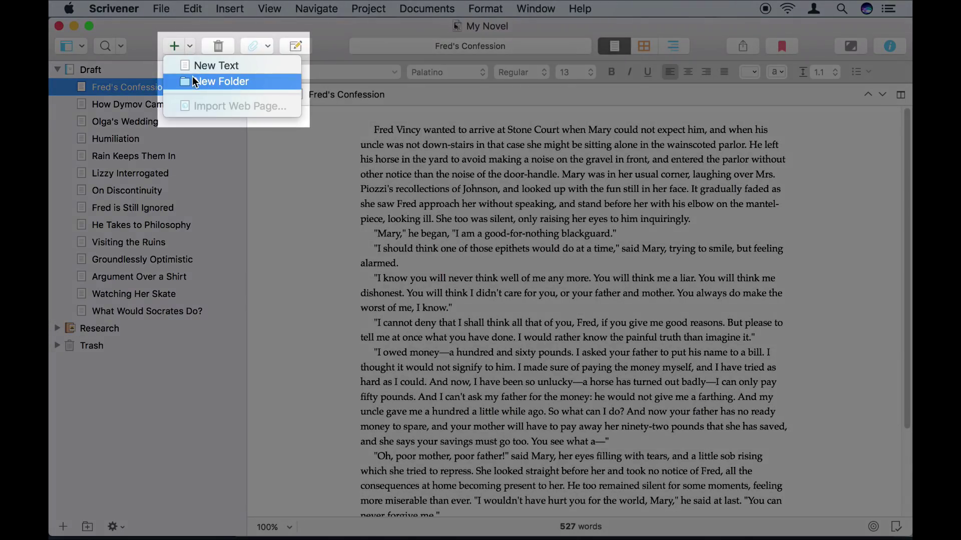
{"action": "left_click", "coordinate": [192, 76]}
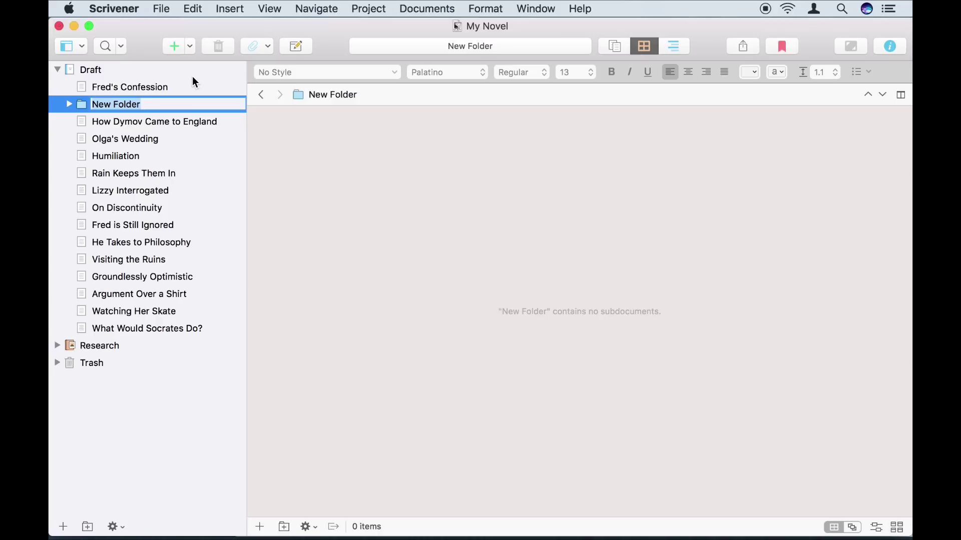
{"action": "type", "text": "Inhabitants of the Parish"}
{"action": "key", "text": "Return"}
{"action": "left_click_drag", "start_coordinate": [108, 103], "coordinate": [113, 87]}
Step: Move Fred's Confession through Humiliation into the folder and nest A Perfect Non-Entity inside it
{"action": "left_click", "coordinate": [118, 104]}
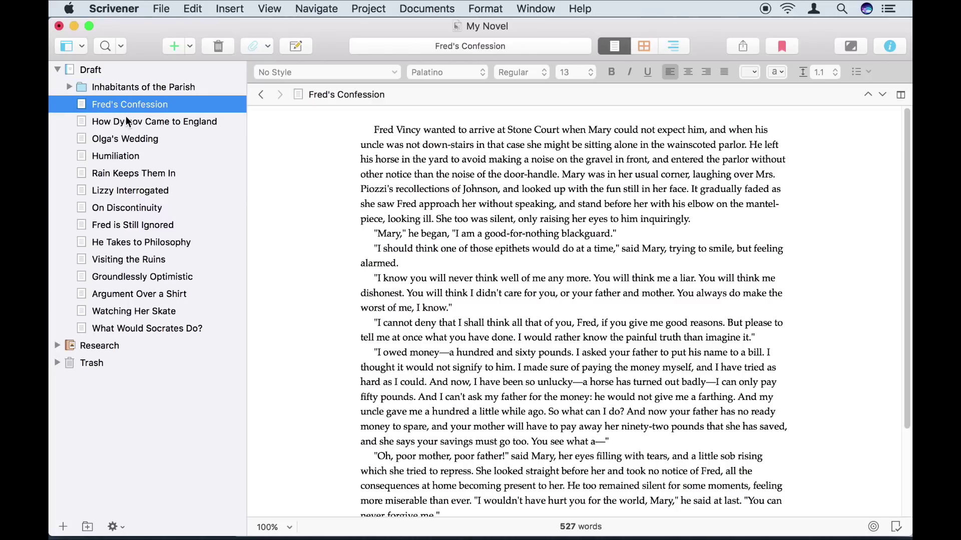
{"action": "left_click", "coordinate": [129, 155], "text": "shift"}
{"action": "left_click_drag", "start_coordinate": [133, 142], "coordinate": [133, 96]}
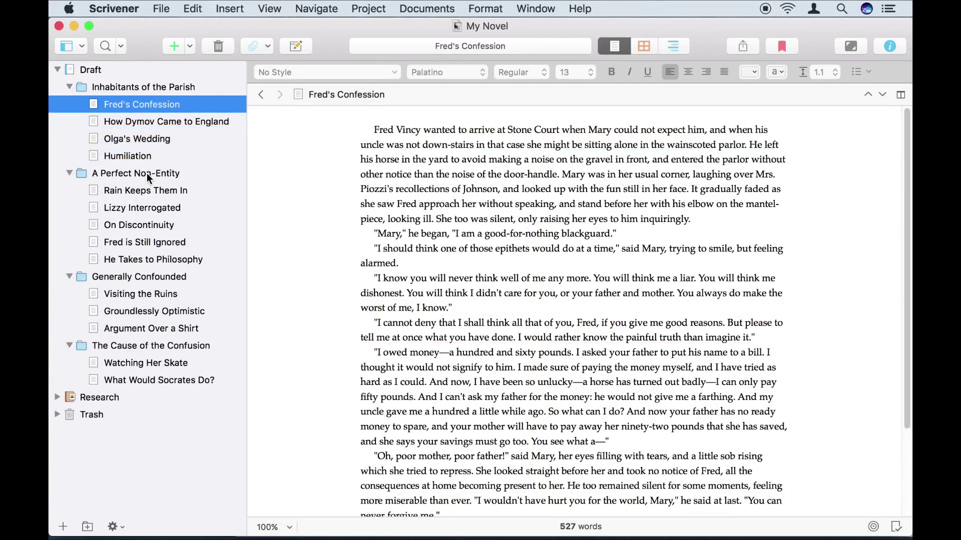
{"action": "left_click_drag", "start_coordinate": [146, 173], "coordinate": [149, 95]}
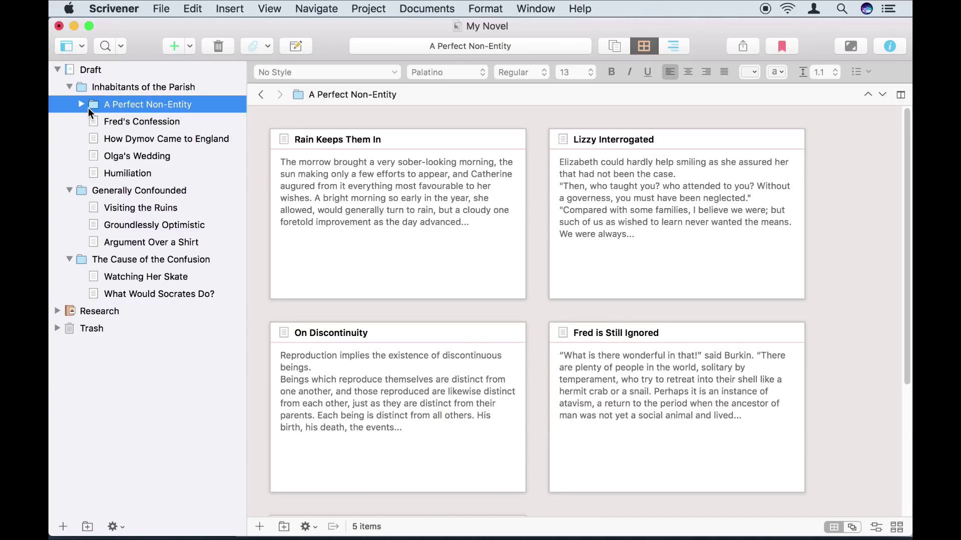
{"action": "left_click", "coordinate": [81, 104]}
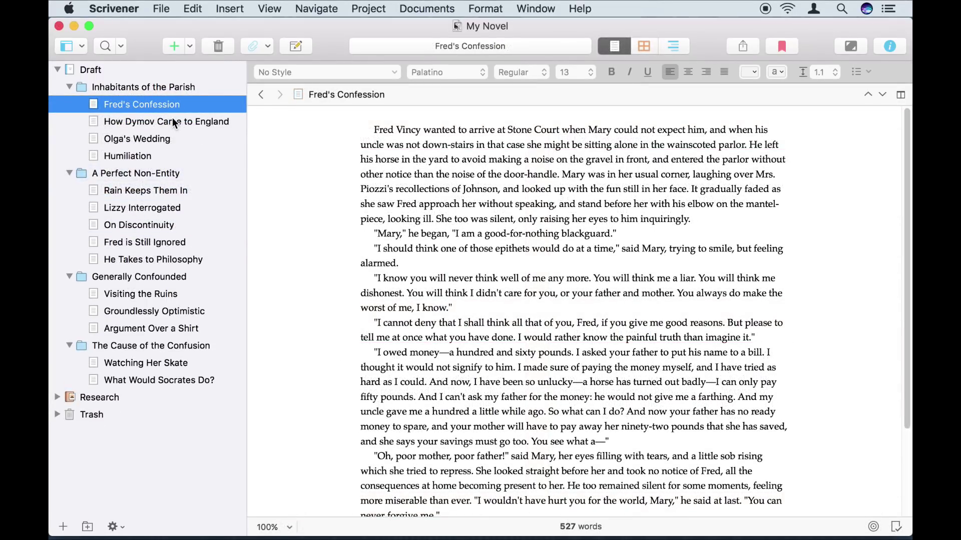
{"action": "left_click", "coordinate": [172, 122]}
{"action": "left_click", "coordinate": [162, 144]}
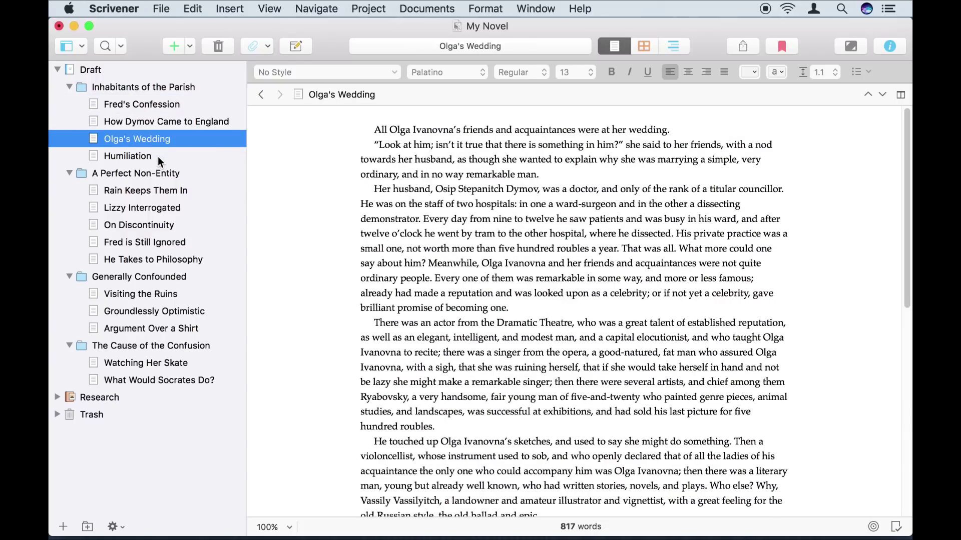
Step: Browse the scenes from Humiliation through Visiting the Ruins
{"action": "left_click", "coordinate": [157, 156]}
{"action": "left_click", "coordinate": [155, 189]}
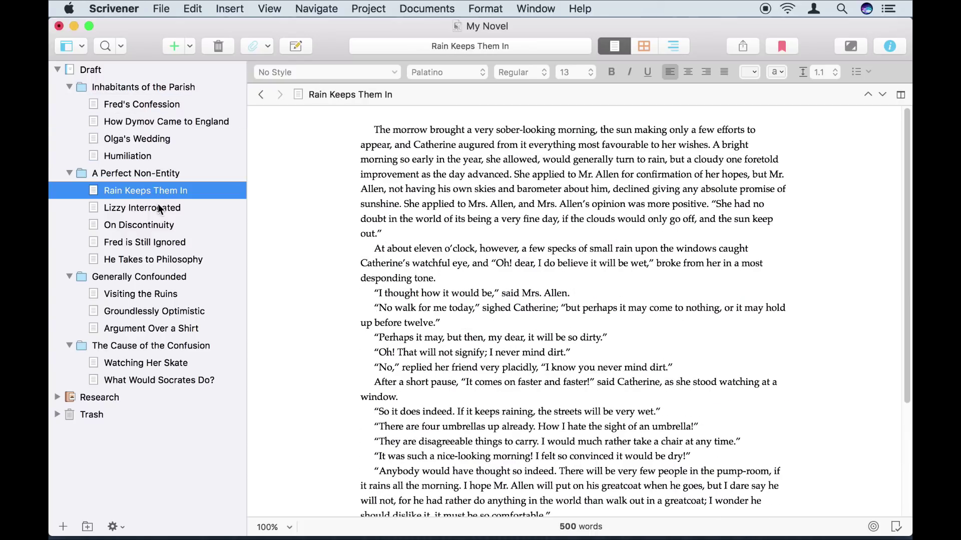
{"action": "left_click", "coordinate": [157, 207]}
{"action": "left_click", "coordinate": [158, 225]}
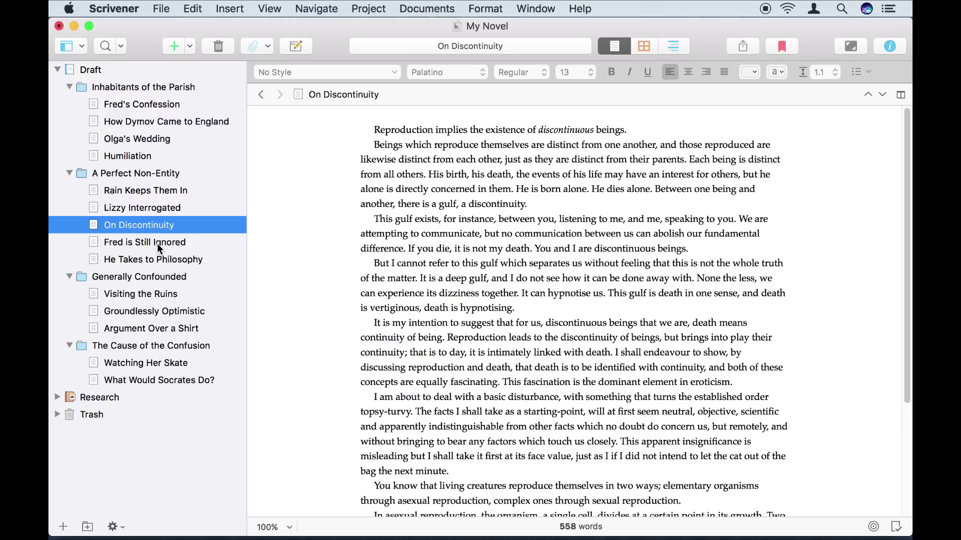
{"action": "left_click", "coordinate": [157, 244]}
{"action": "left_click", "coordinate": [157, 260]}
{"action": "left_click", "coordinate": [155, 291]}
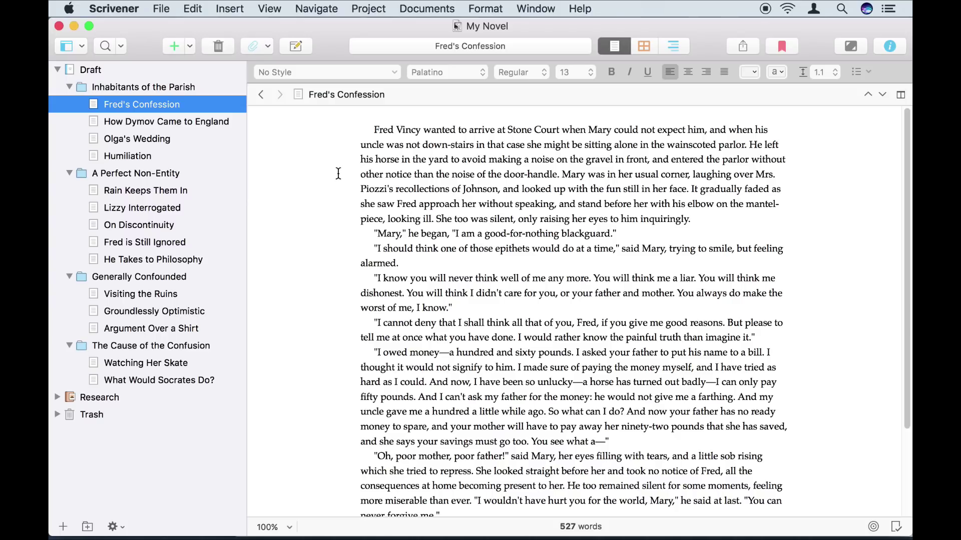
Step: Show the Draft's four folders as index cards, then as one continuous Scrivenings text
{"action": "left_click", "coordinate": [136, 70]}
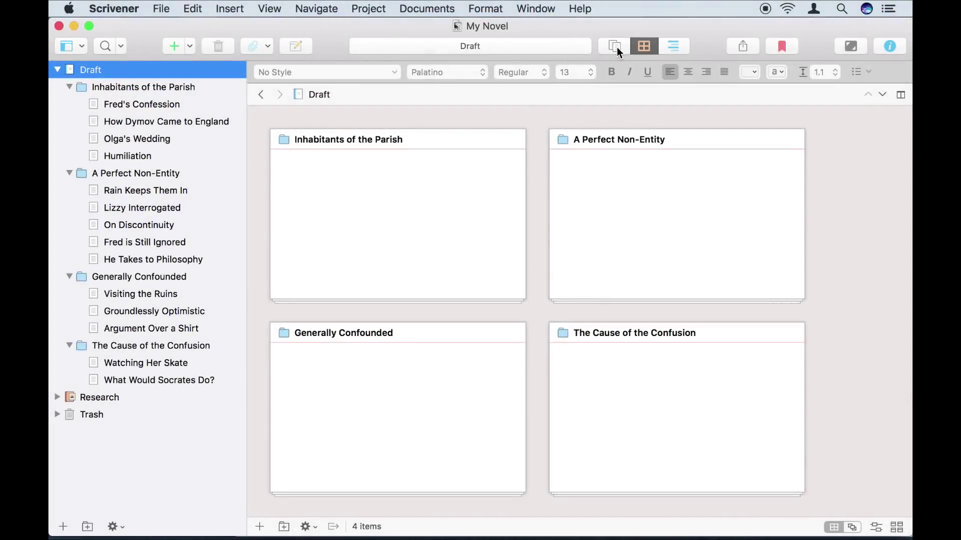
{"action": "left_click", "coordinate": [616, 47]}
{"action": "scroll", "coordinate": [907, 141], "scroll_direction": "down", "scroll_amount": 5}
{"action": "left_click_drag", "start_coordinate": [908, 141], "coordinate": [906, 213]}
Step: Turn on Show Titles in Scrivenings so scene titles appear between scenes
{"action": "left_click", "coordinate": [270, 8]}
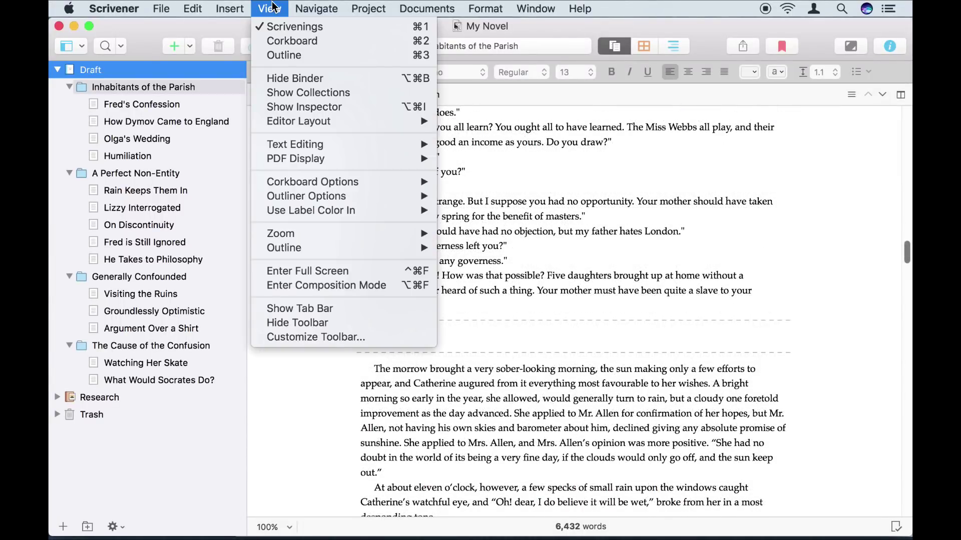
{"action": "mouse_move", "coordinate": [339, 145]}
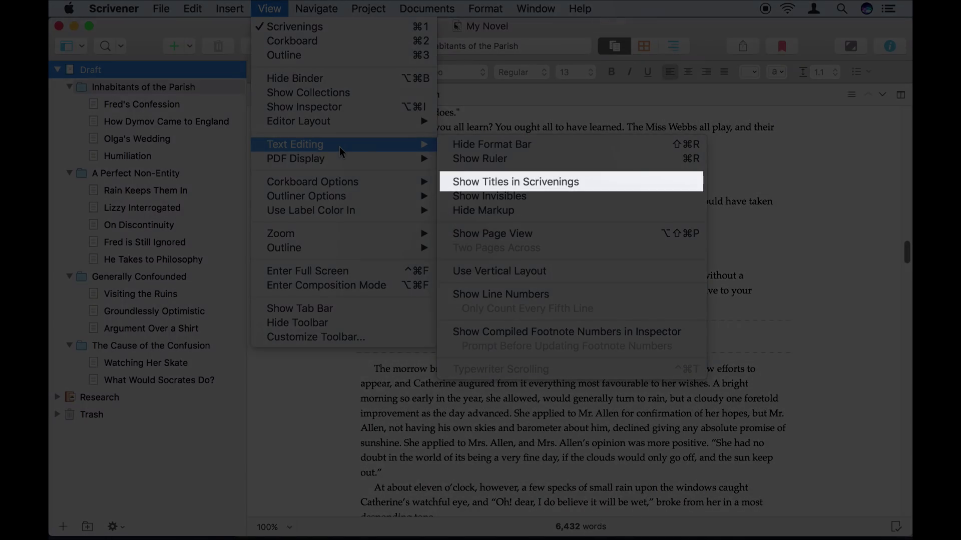
{"action": "left_click", "coordinate": [479, 181]}
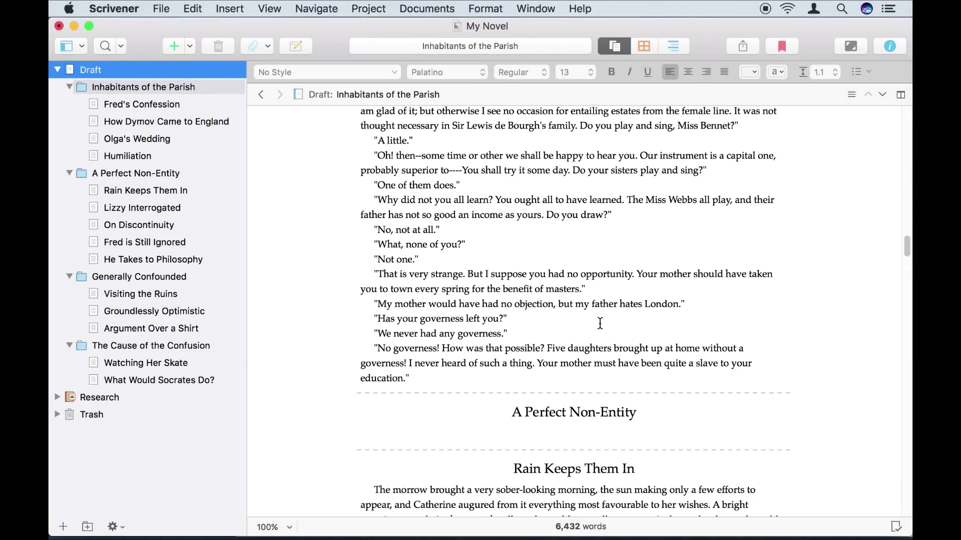
{"action": "scroll", "coordinate": [600, 323], "scroll_direction": "down", "scroll_amount": 5}
{"action": "scroll", "coordinate": [600, 323], "scroll_direction": "down", "scroll_amount": 10}
Step: Italicise 'discontinuous' and give 'separate' a yellow highlight
{"action": "double_click", "coordinate": [559, 233]}
{"action": "key", "text": "super+i"}
{"action": "double_click", "coordinate": [589, 264]}
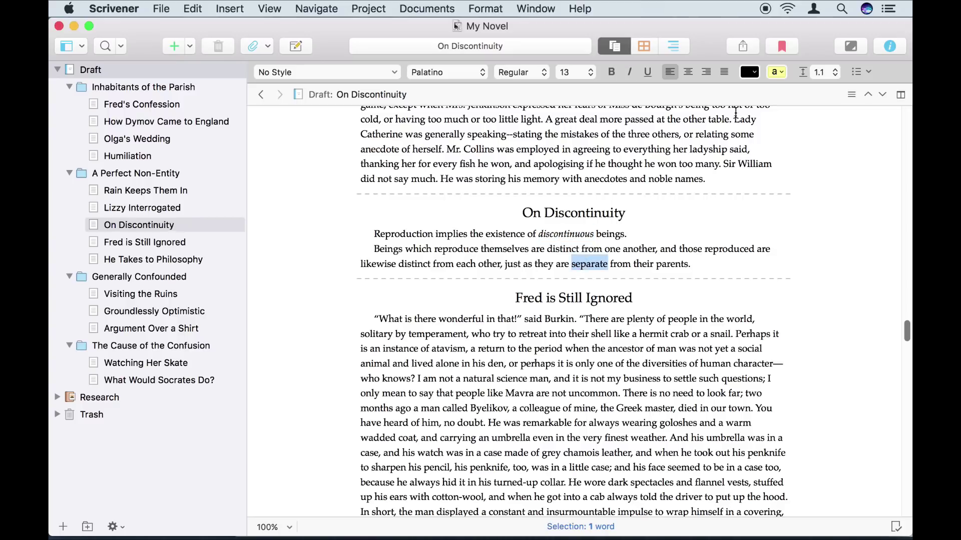
{"action": "left_click", "coordinate": [774, 72]}
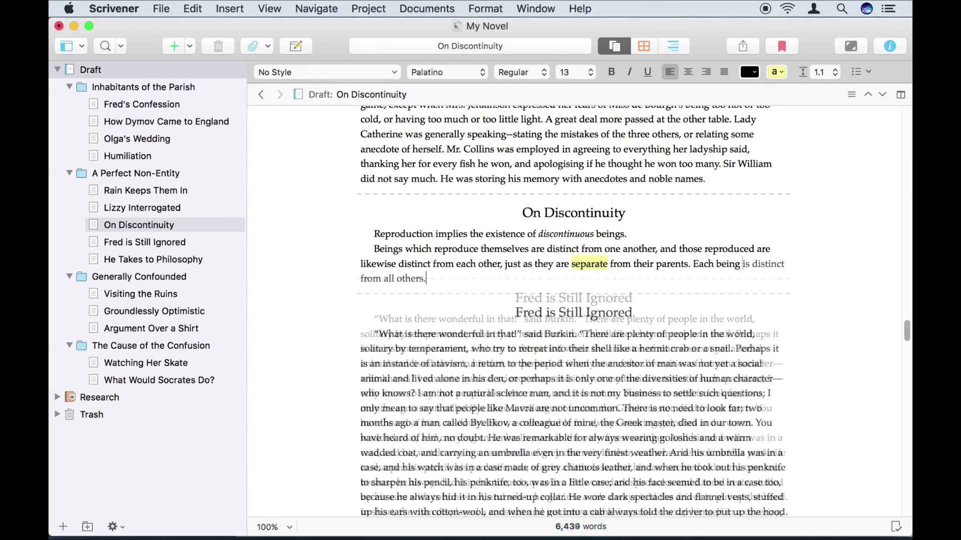
Step: View On Discontinuity alone, then The Cause of the Confusion and Generally Confounded as combined text
{"action": "left_click", "coordinate": [214, 226]}
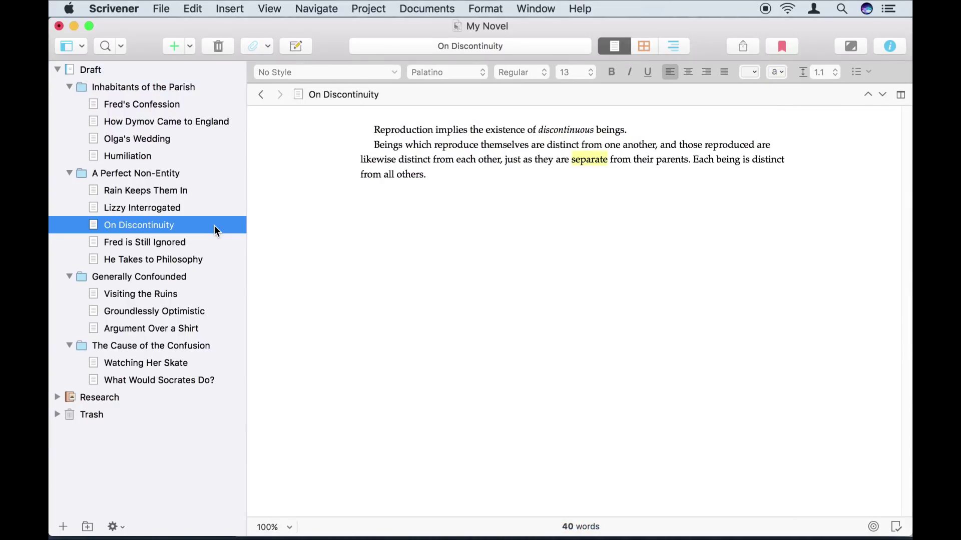
{"action": "left_click", "coordinate": [193, 348]}
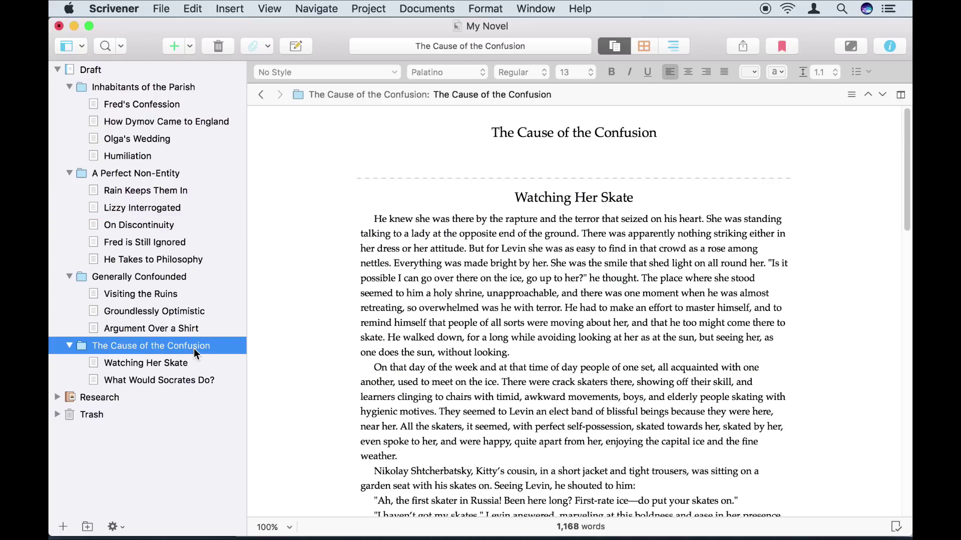
{"action": "scroll", "coordinate": [906, 208], "scroll_direction": "down", "scroll_amount": 1}
{"action": "scroll", "coordinate": [906, 211], "scroll_direction": "down", "scroll_amount": 10}
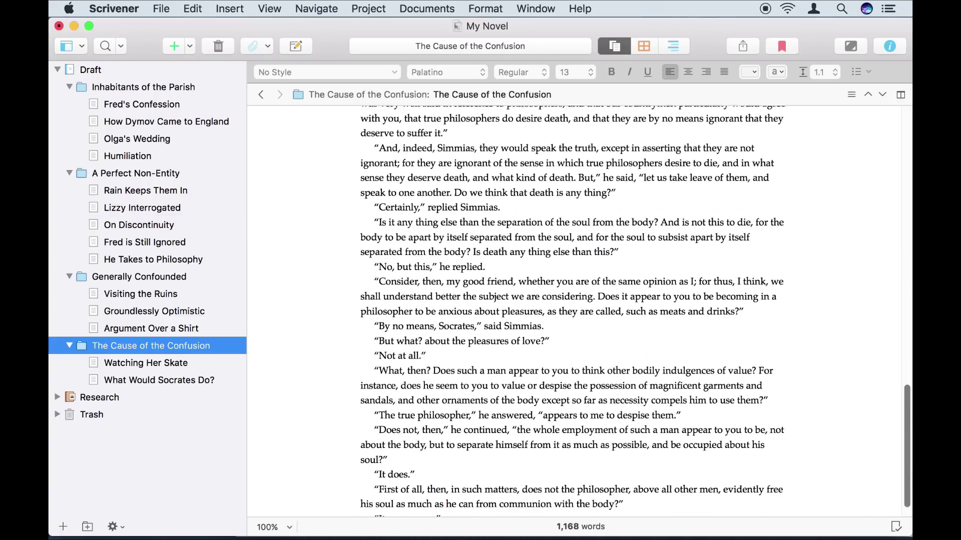
{"action": "left_click", "coordinate": [163, 278]}
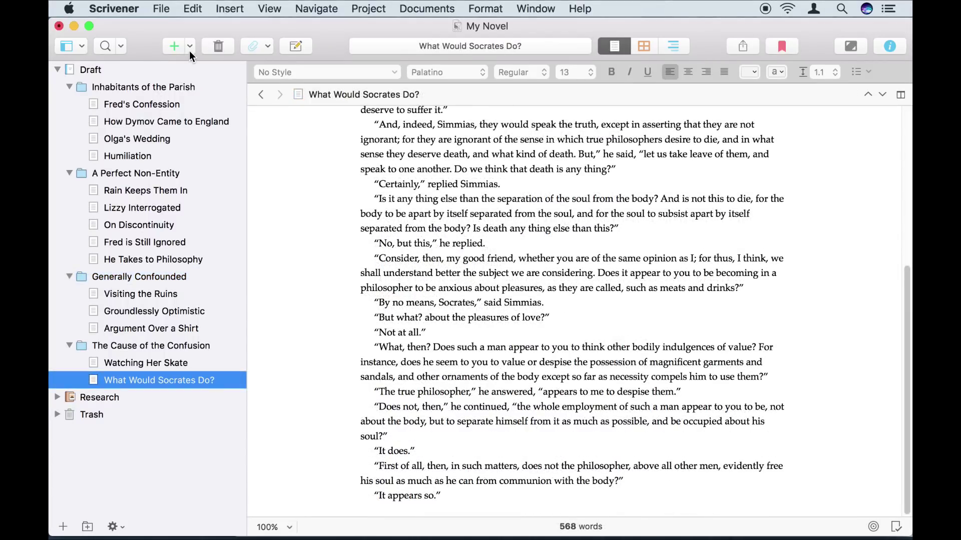
Step: Create a To Do folder at the binder's top level and give it a star icon
{"action": "left_click", "coordinate": [190, 50]}
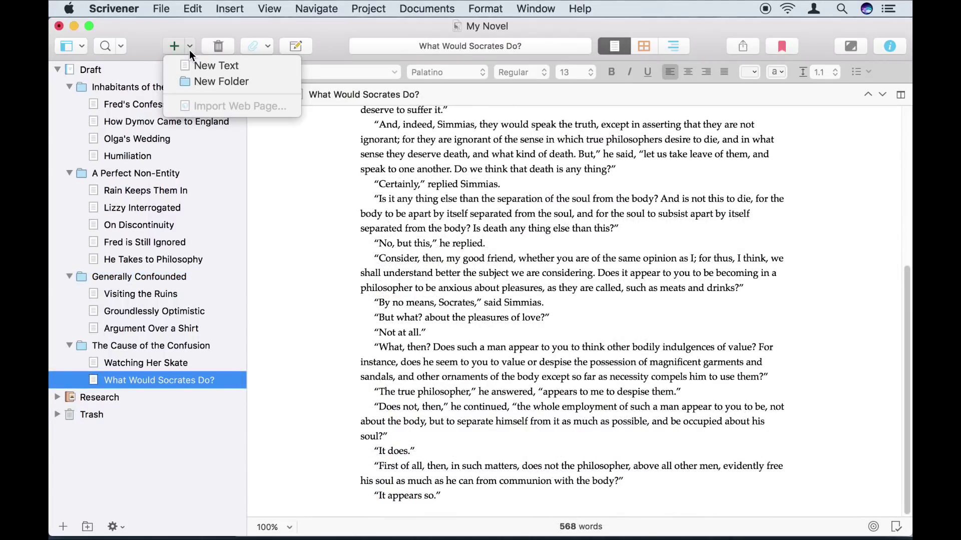
{"action": "left_click", "coordinate": [193, 80]}
{"action": "type", "text": "To Do"}
{"action": "key", "text": "Return"}
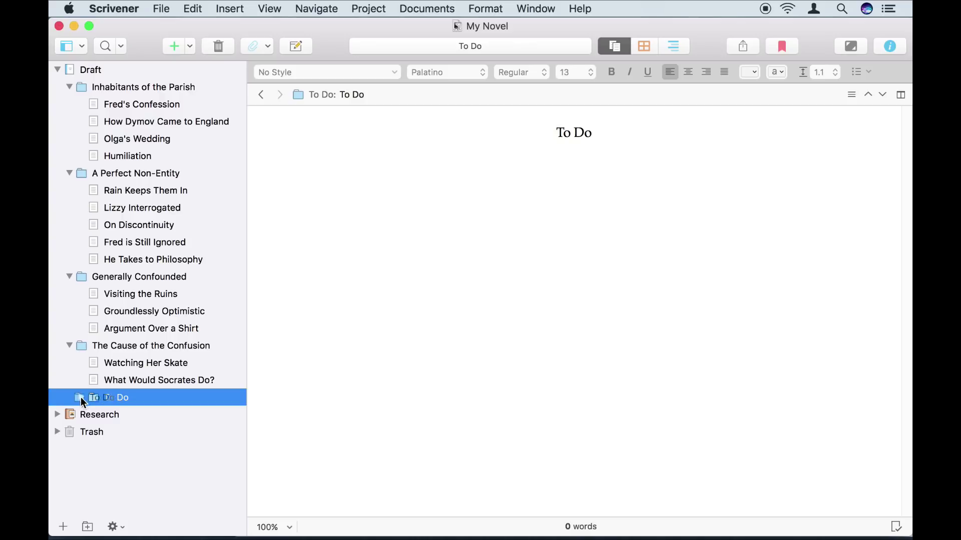
{"action": "left_click_drag", "start_coordinate": [62, 404], "coordinate": [61, 408]}
{"action": "left_click", "coordinate": [426, 8]}
{"action": "mouse_move", "coordinate": [451, 294]}
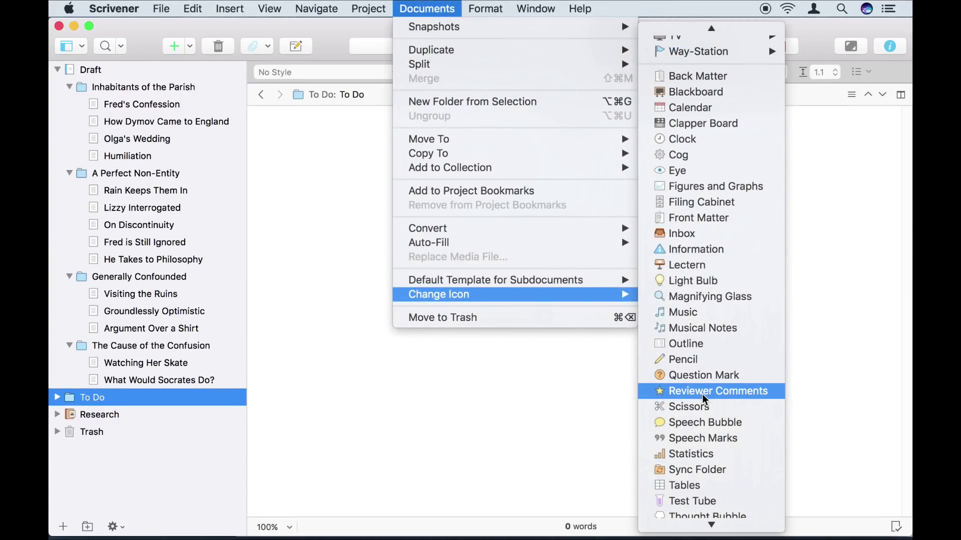
{"action": "left_click", "coordinate": [702, 391]}
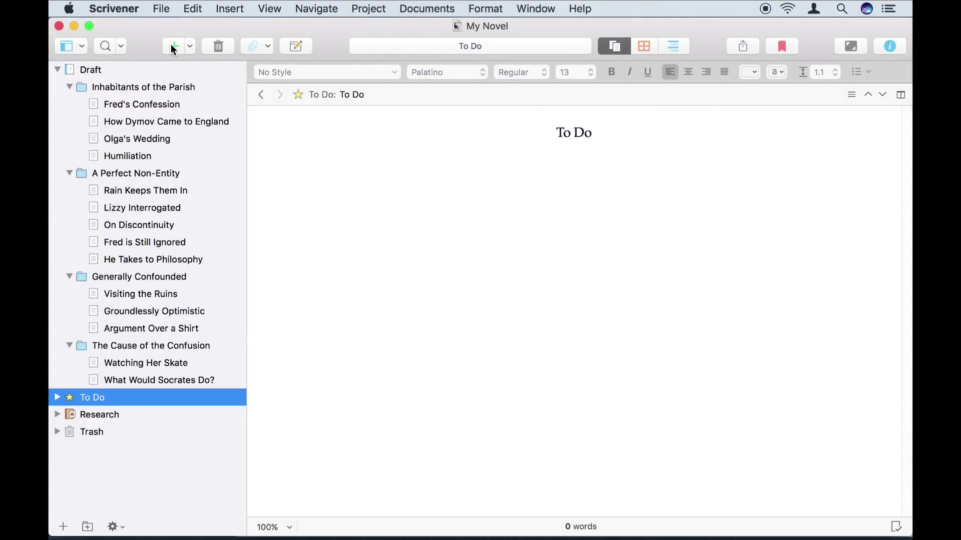
Step: Add a 'Chopin in Valldemossa' note inside To Do, starting with a bold 'Look up:' question
{"action": "left_click", "coordinate": [174, 46]}
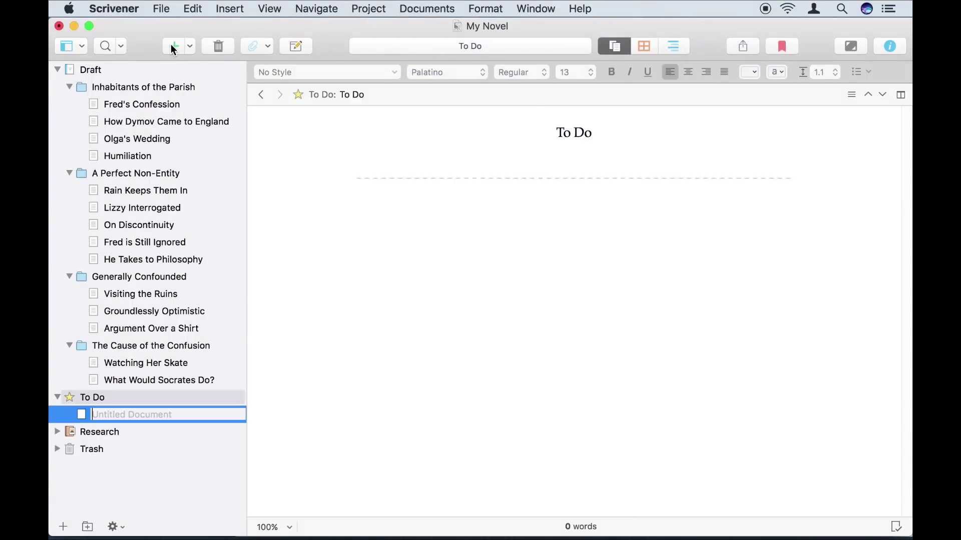
{"action": "type", "text": "Chopin in Valldemossa"}
{"action": "key", "text": "Return"}
{"action": "type", "text": "Look up:"}
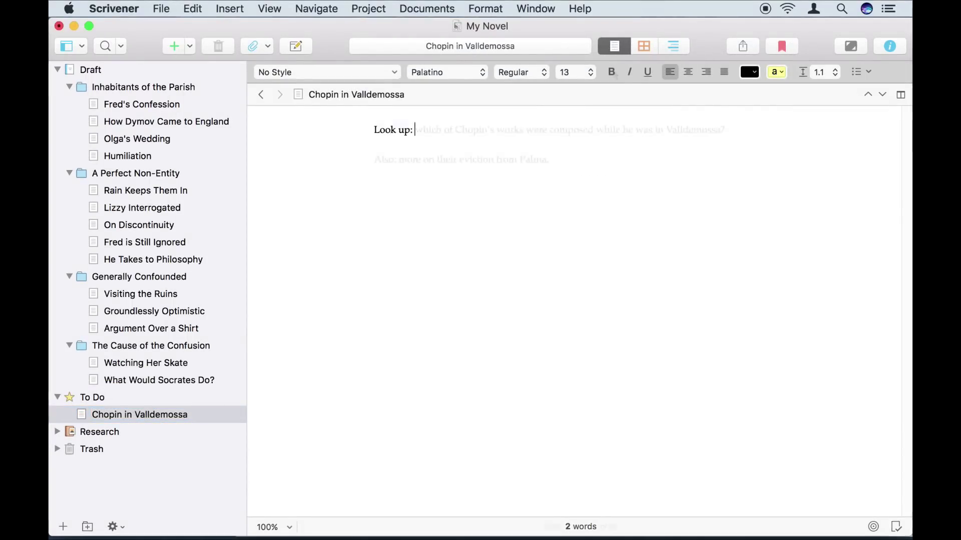
{"action": "left_click", "coordinate": [612, 72]}
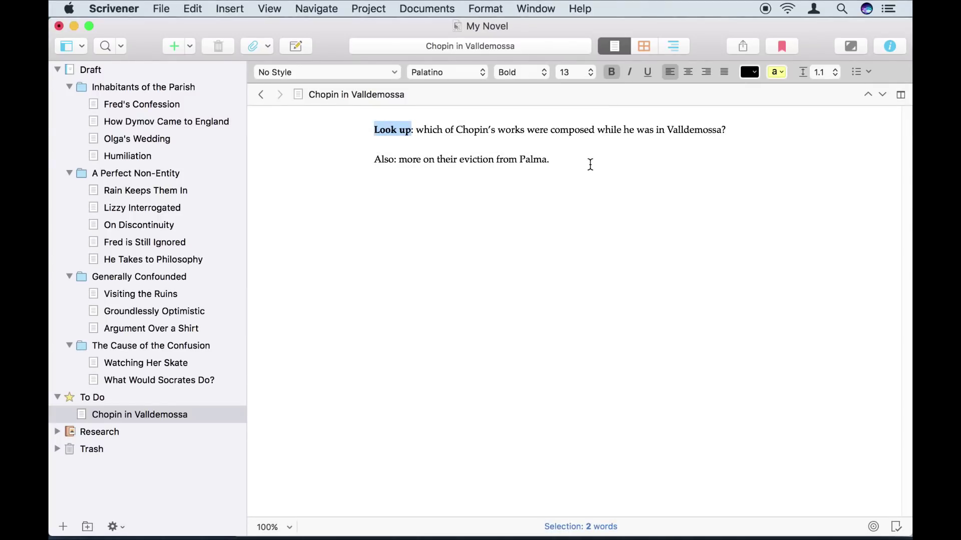
{"action": "left_click", "coordinate": [590, 164]}
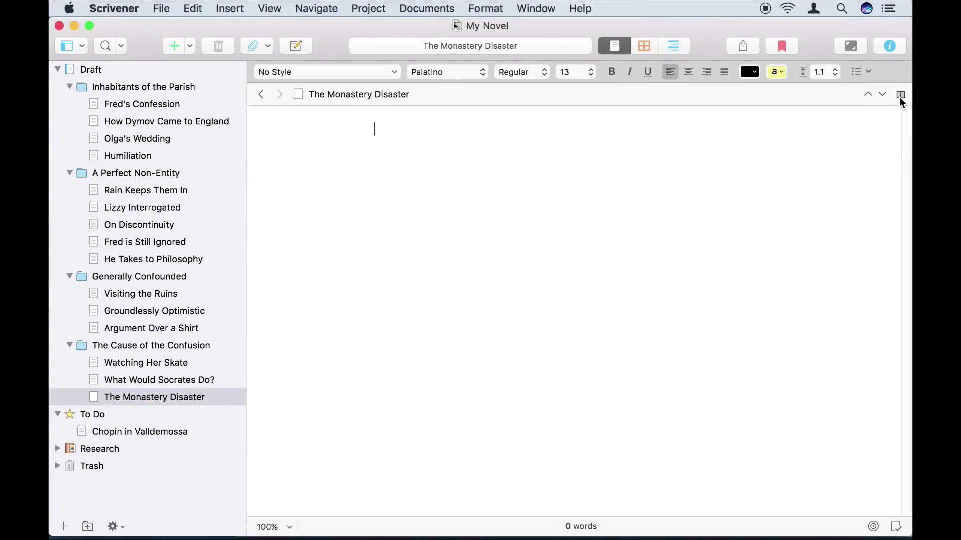
Step: Arrange two editors side by side and make the right-hand one active
{"action": "left_click", "coordinate": [899, 97]}
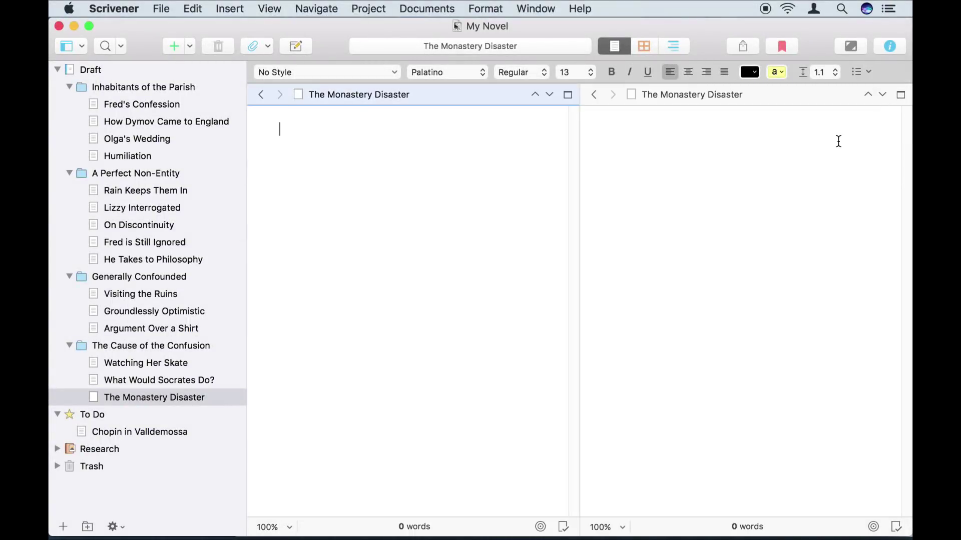
{"action": "left_click", "coordinate": [900, 97], "text": "alt"}
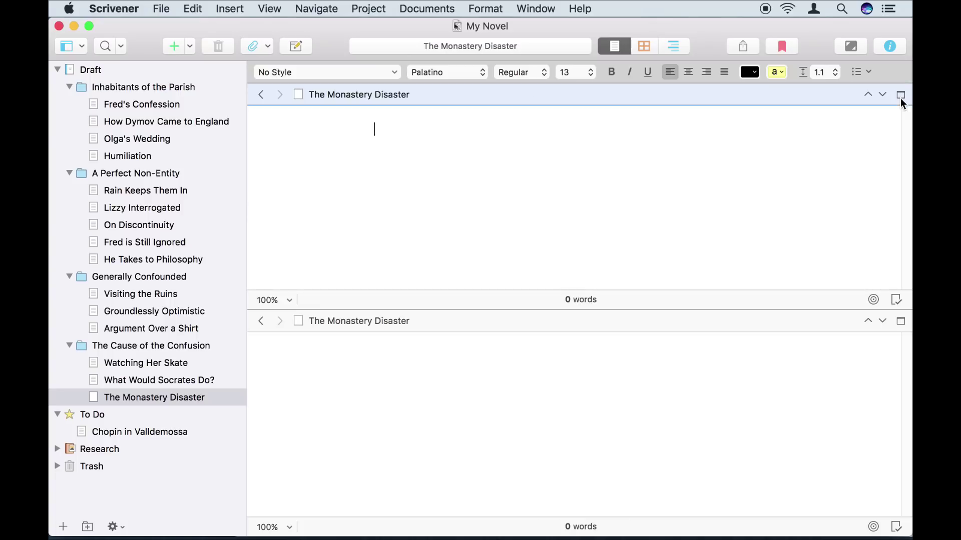
{"action": "left_click", "coordinate": [900, 97]}
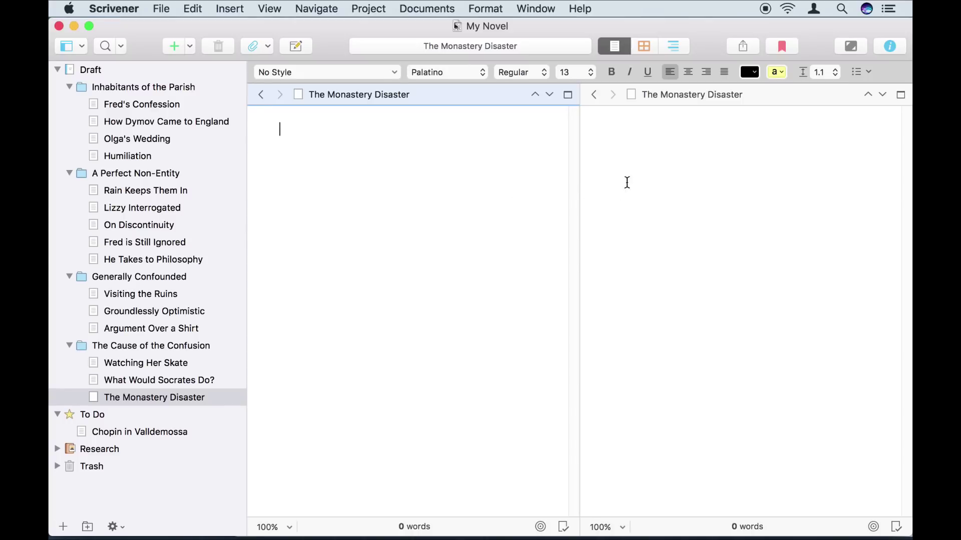
{"action": "left_click", "coordinate": [656, 154]}
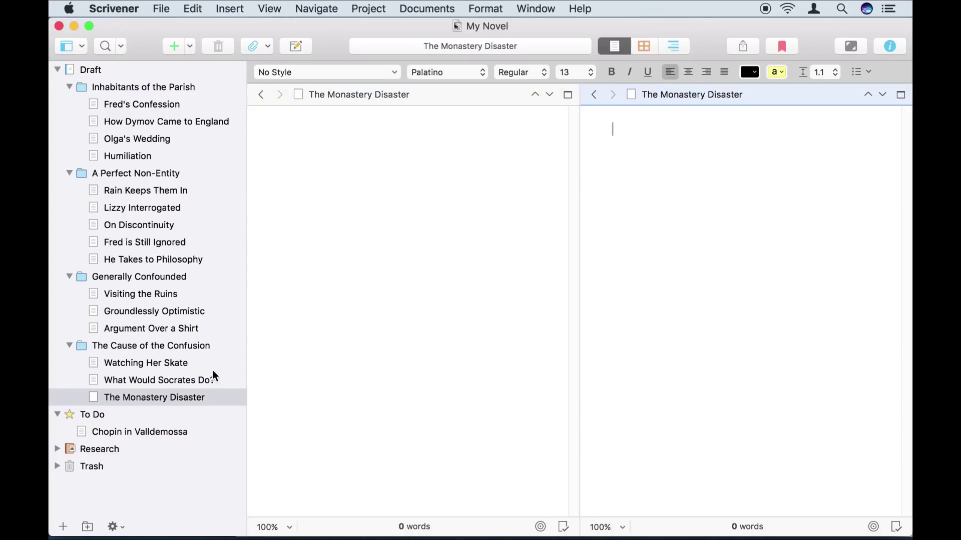
Step: Open About Valldemossa from the Research folder on the right, then keep writing The Monastery Disaster
{"action": "left_click", "coordinate": [57, 450]}
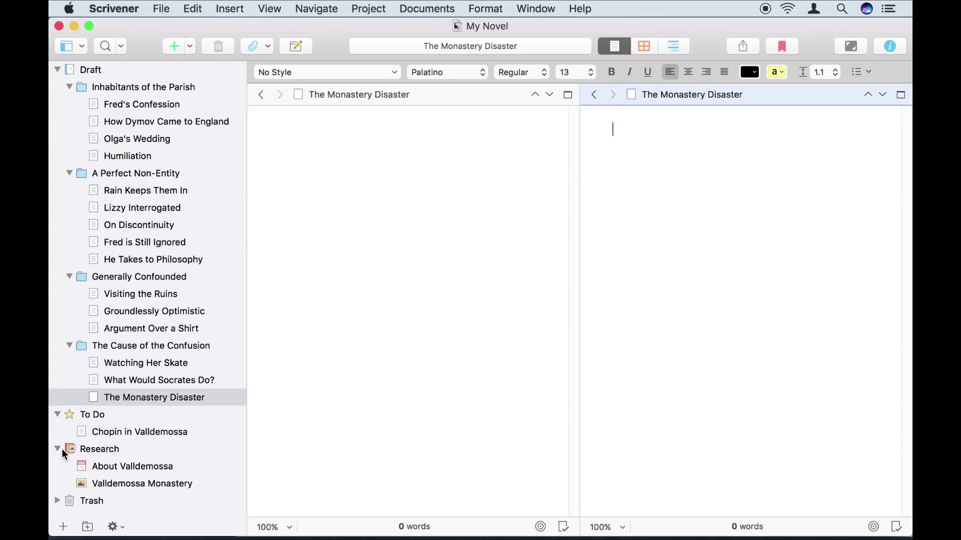
{"action": "left_click", "coordinate": [100, 466]}
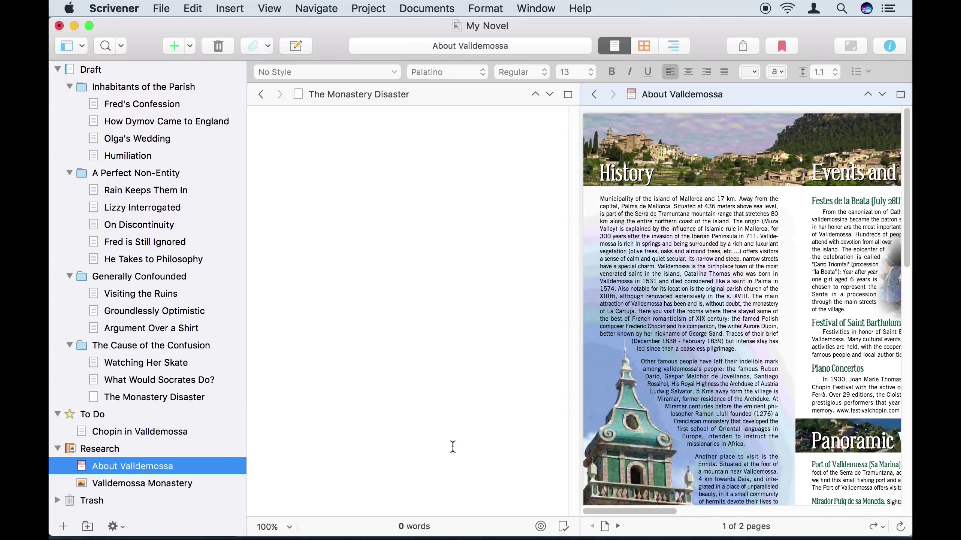
{"action": "left_click", "coordinate": [478, 439]}
{"action": "type", "text": "sleeved dress she had chosen a"}
Step: Show the Valldemossa Monastery image, Visiting the Ruins, Groundlessly Optimistic, then Argument Over a Shirt on the right
{"action": "left_click", "coordinate": [196, 468]}
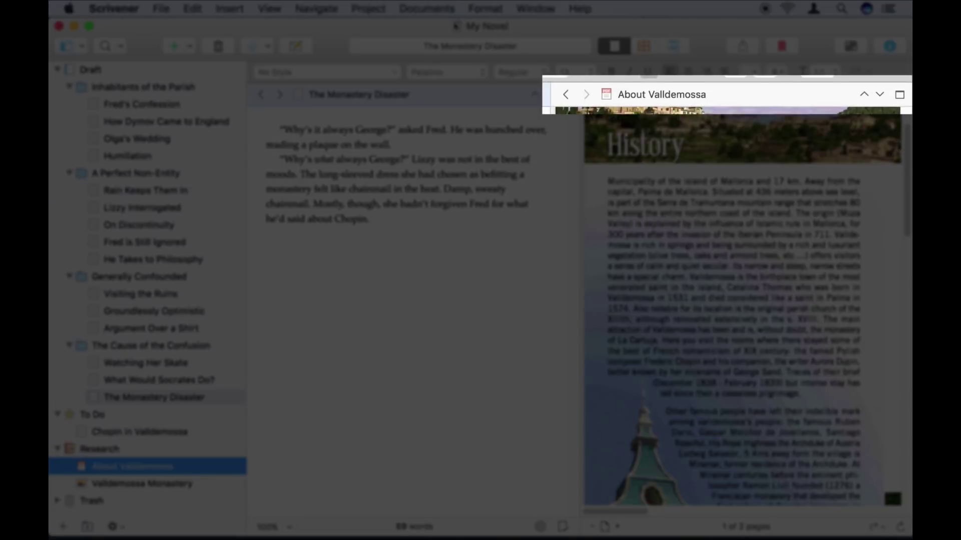
{"action": "left_click_drag", "start_coordinate": [142, 483], "coordinate": [709, 92]}
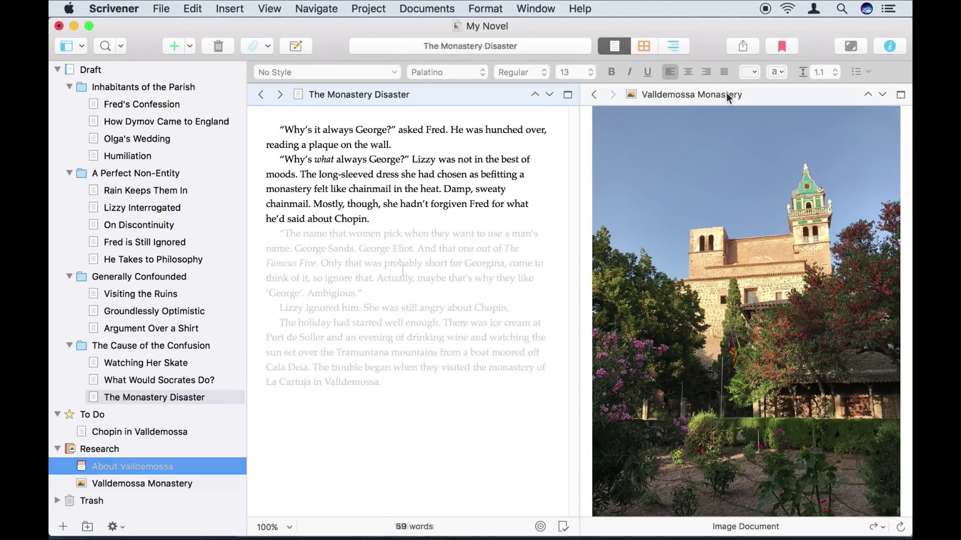
{"action": "left_click", "coordinate": [171, 294]}
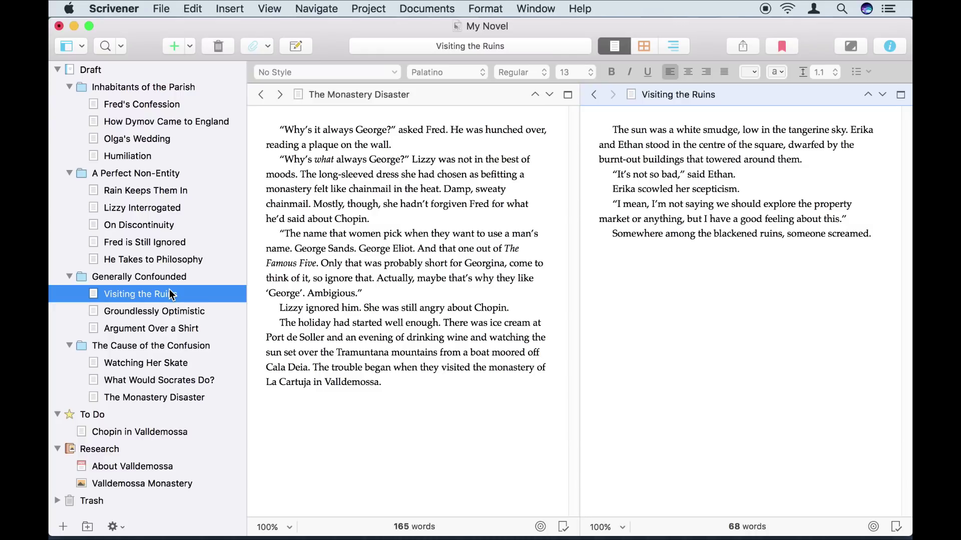
{"action": "left_click", "coordinate": [180, 312]}
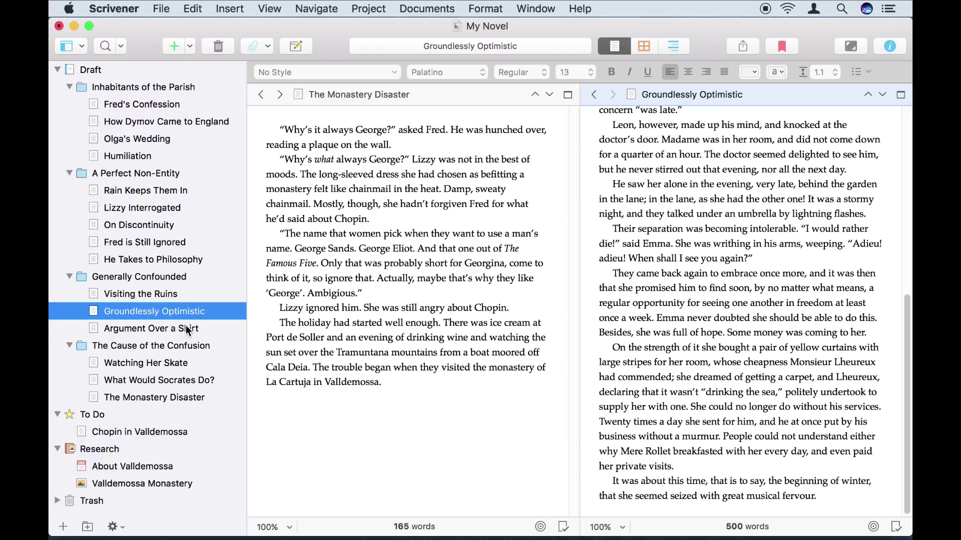
{"action": "left_click", "coordinate": [186, 328]}
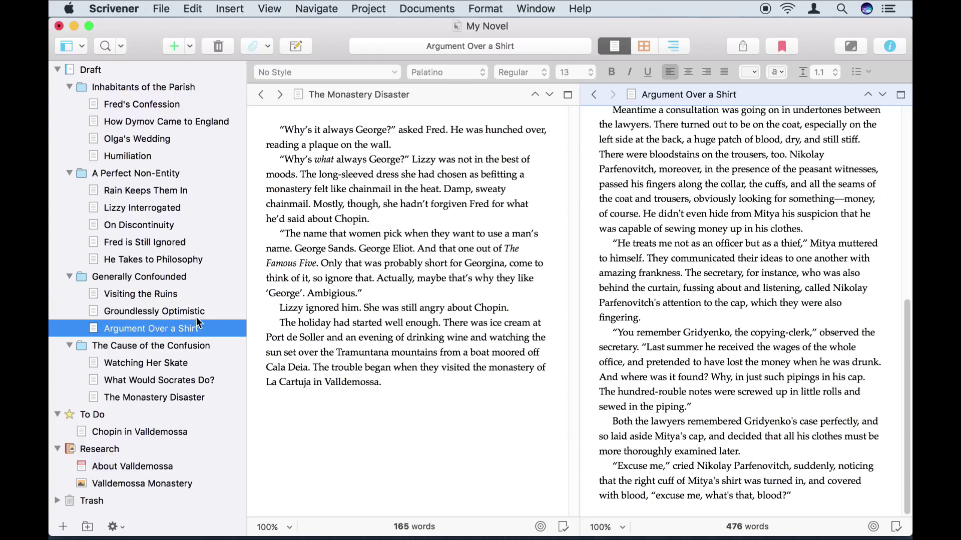
Step: Return to a single editor and add an empty 'Fred Takes to Horticulture' document after The Monastery Disaster
{"action": "left_click", "coordinate": [568, 95]}
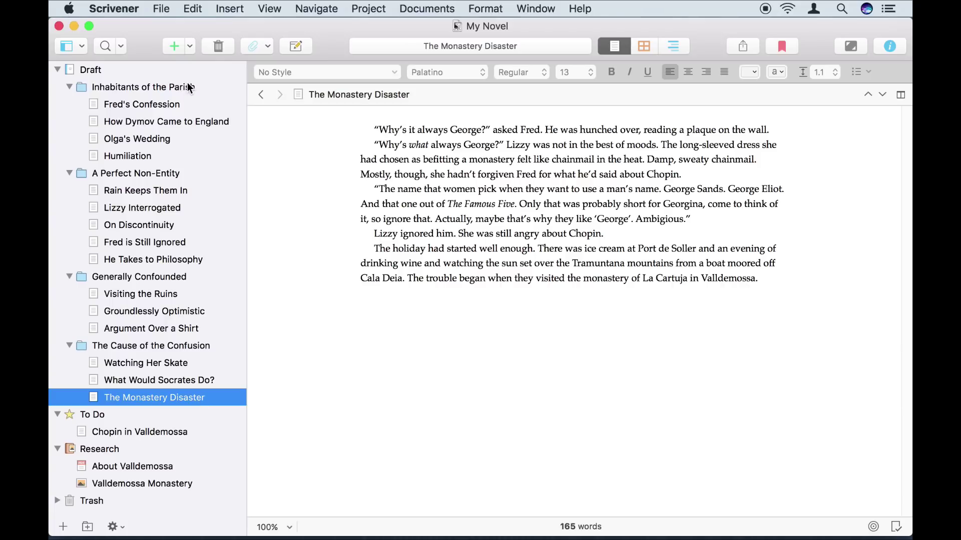
{"action": "left_click", "coordinate": [179, 47]}
{"action": "type", "text": "Fred Takes to Horticulture"}
{"action": "key", "text": "Return"}
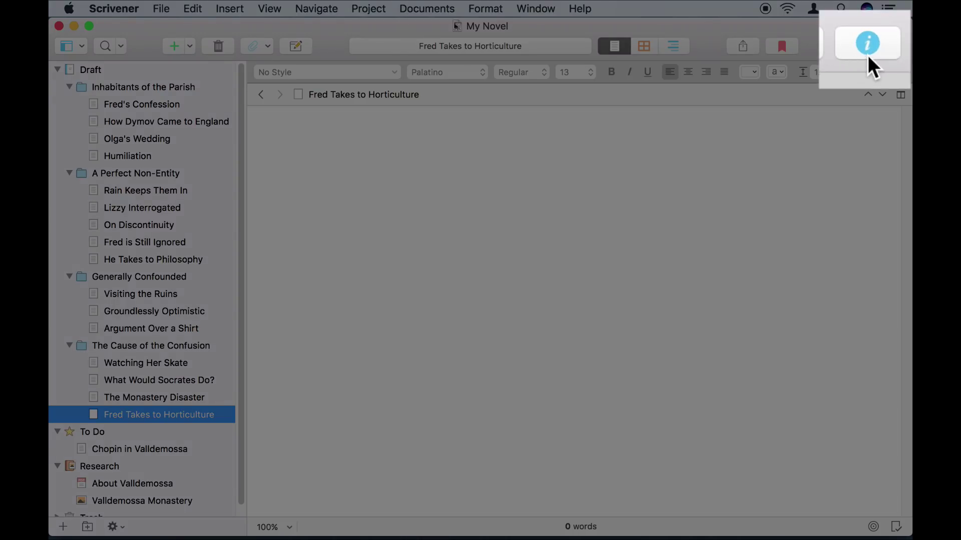
Step: Write Fred Takes to Horticulture's synopsis in the Inspector and begin bulleted notes
{"action": "left_click", "coordinate": [889, 49]}
{"action": "left_click", "coordinate": [759, 160]}
{"action": "type", "text": "Disp"}
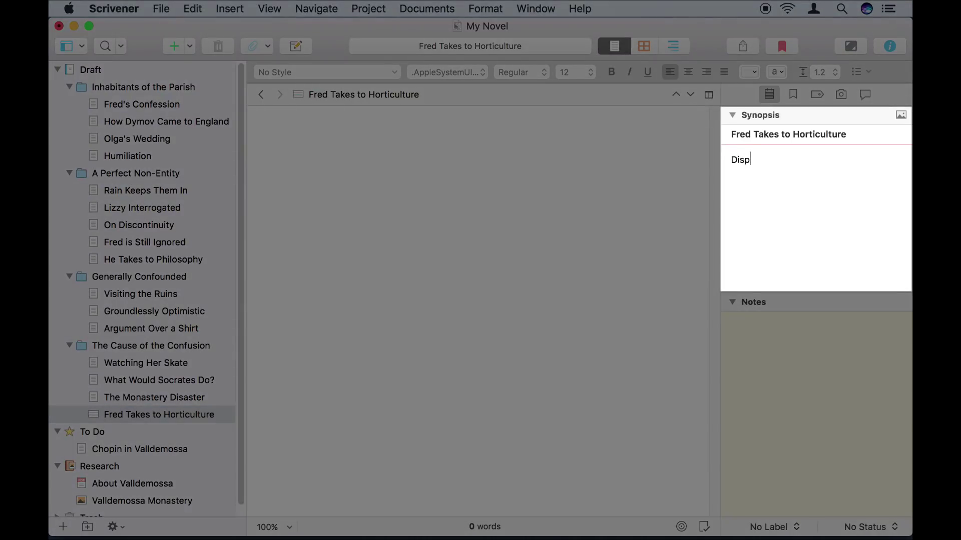
{"action": "type", "text": "irited, th"}
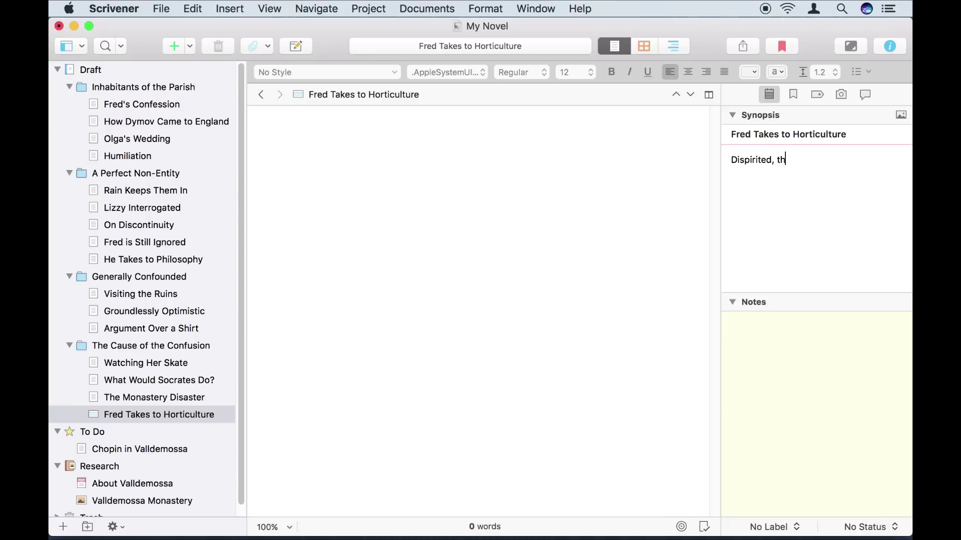
{"action": "type", "text": "warted in his ambitions and in debt, Fred takes a job working with Will as a gardener. He is surprised to find he is good at it, and more surprised to find that he enjoys the work. He slowly gains the self-respect that might finally make him worthy of Lizzy. Then, one day, he sees a familiar dog in one of the gardens he is tending."}
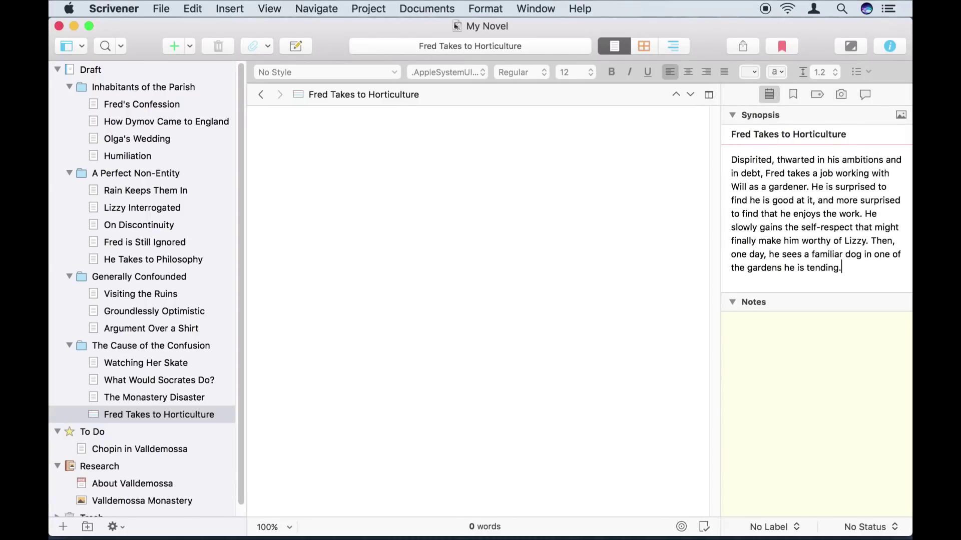
{"action": "left_click", "coordinate": [816, 331]}
{"action": "left_click", "coordinate": [861, 72]}
{"action": "left_click", "coordinate": [856, 86]}
{"action": "type", "text": "Ne"}
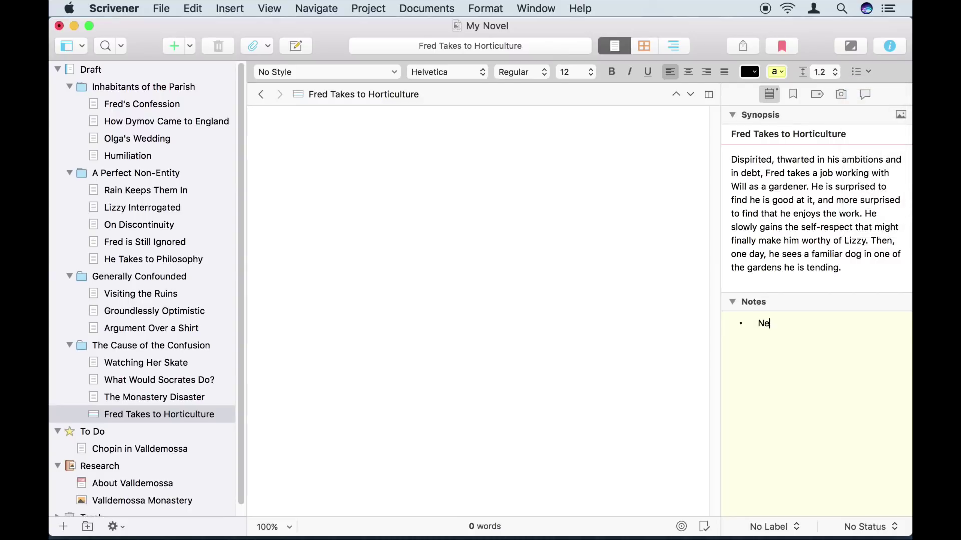
{"action": "type", "text": "ed to know a bit more about gardening and plants to make this believable."}
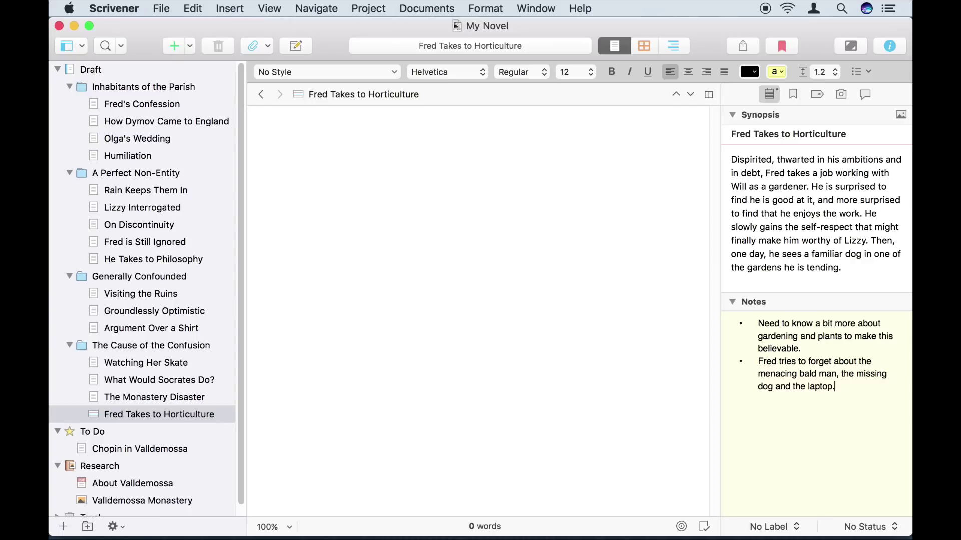
Step: Wrap Fred Takes to Horticulture in a new Unplaced Sections folder and expand it
{"action": "left_click", "coordinate": [209, 414]}
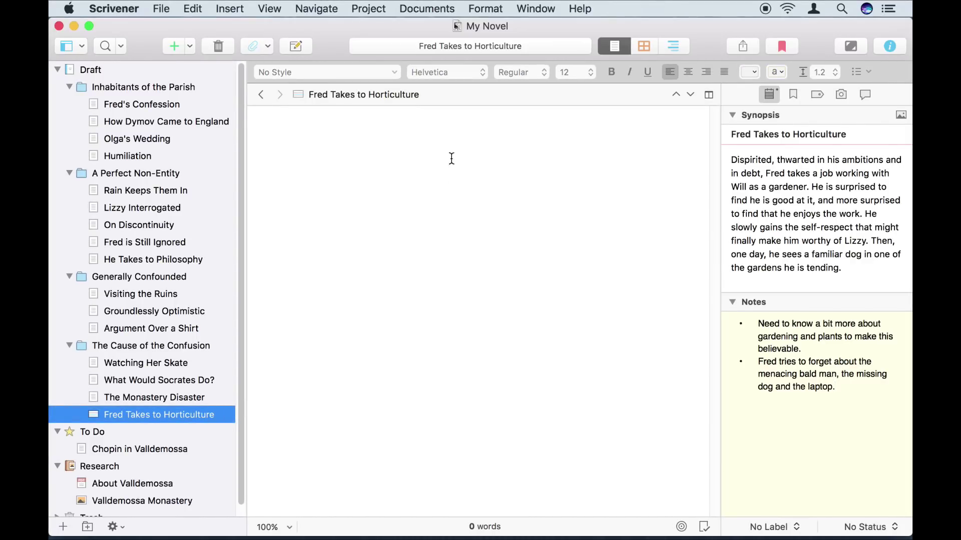
{"action": "left_click", "coordinate": [427, 9]}
{"action": "left_click", "coordinate": [460, 103]}
{"action": "type", "text": "Unplaced Sections"}
{"action": "key", "text": "Return"}
{"action": "left_click_drag", "start_coordinate": [88, 415], "coordinate": [74, 425]}
{"action": "left_click", "coordinate": [70, 414]}
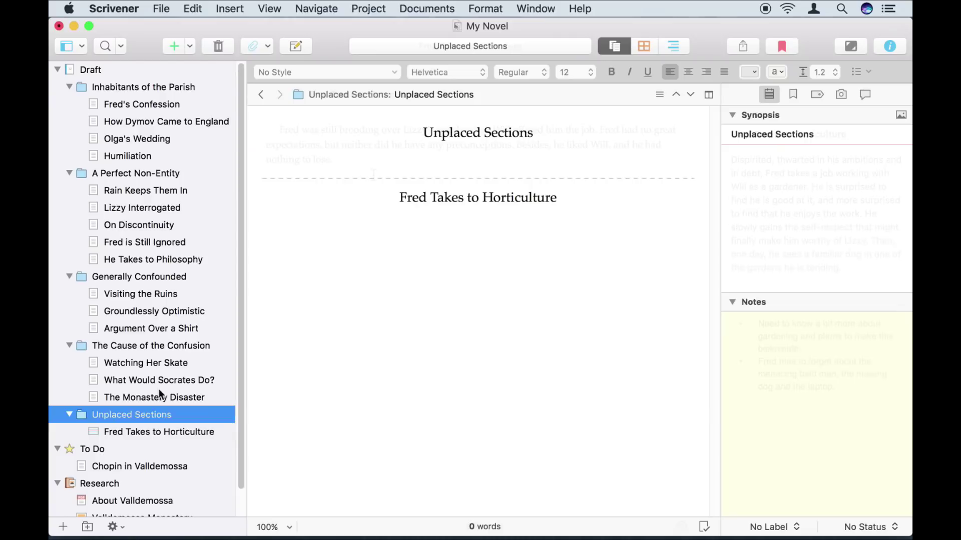
Step: Look through Fred Takes to Horticulture, Fred's Confession, How Dymov Came to England, Olga's Wedding and Humiliation
{"action": "left_click", "coordinate": [150, 432]}
{"action": "left_click", "coordinate": [376, 178]}
{"action": "left_click", "coordinate": [172, 106]}
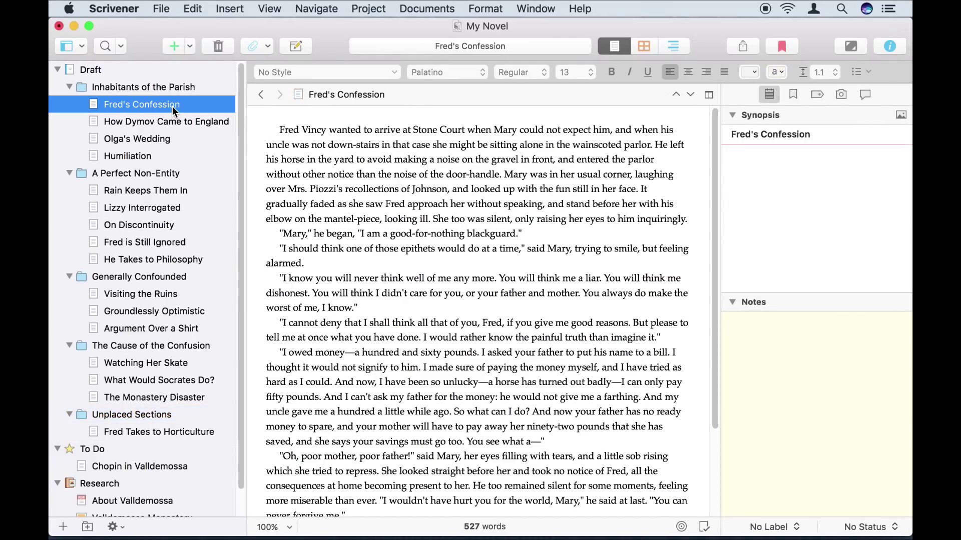
{"action": "left_click", "coordinate": [172, 122]}
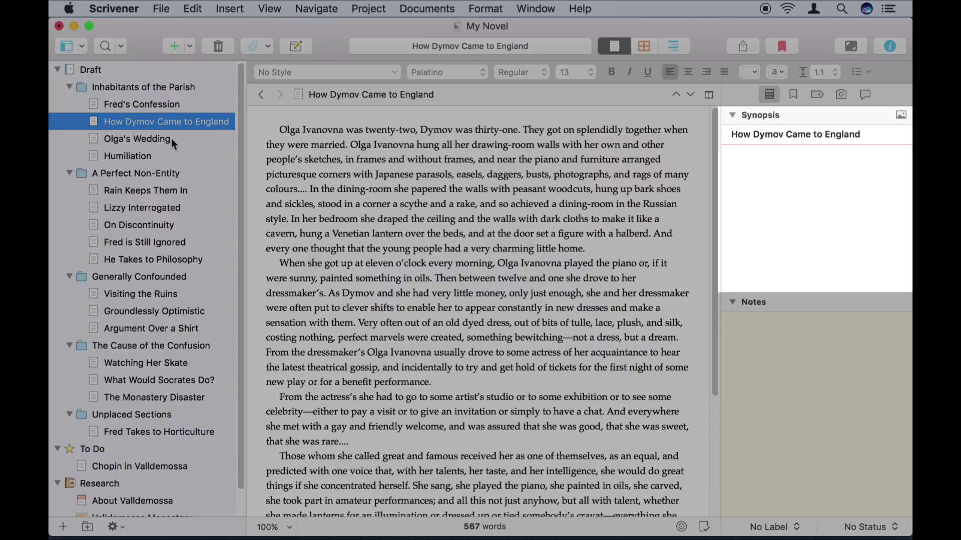
{"action": "left_click", "coordinate": [171, 139]}
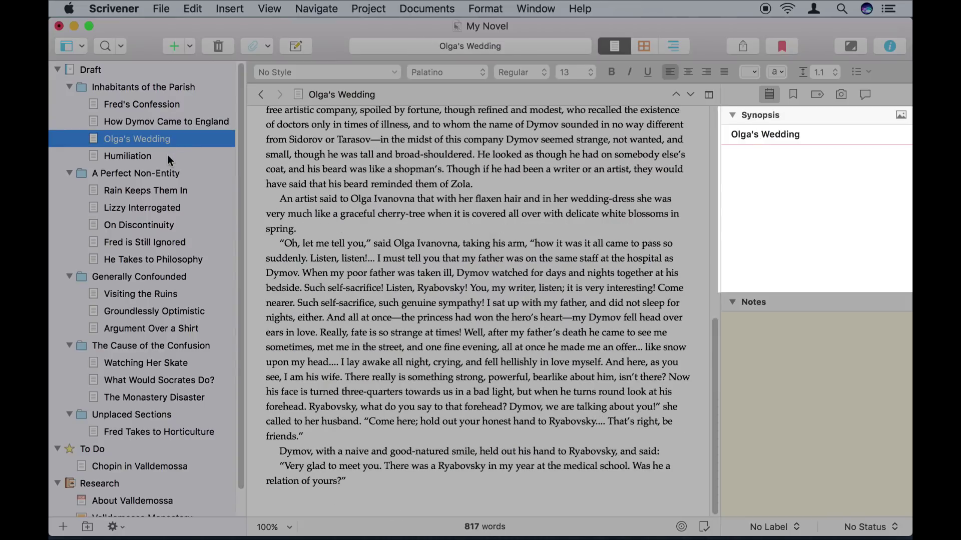
{"action": "left_click", "coordinate": [167, 156]}
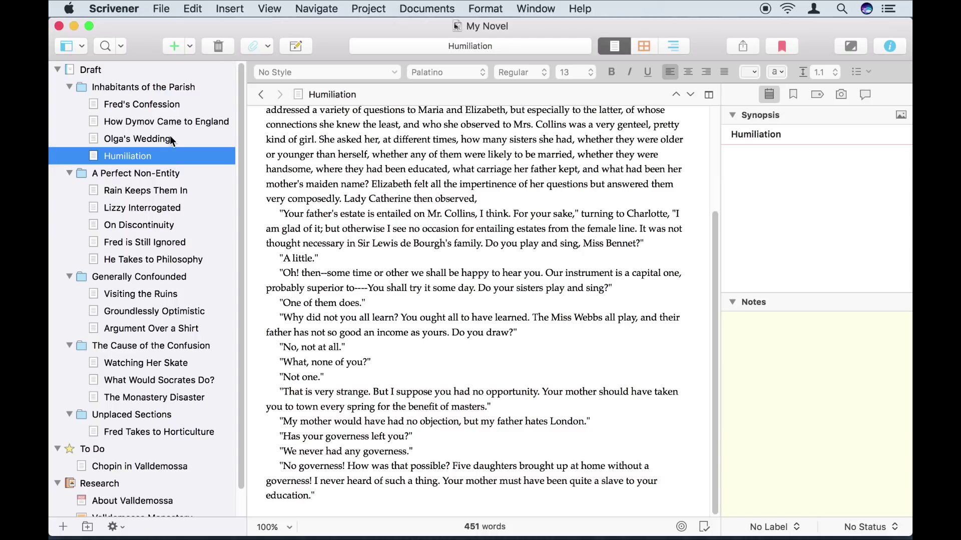
Step: Begin typing Olga's Wedding's synopsis in the Inspector
{"action": "left_click", "coordinate": [170, 139]}
{"action": "left_click", "coordinate": [740, 160]}
{"action": "type", "text": "Olga'"}
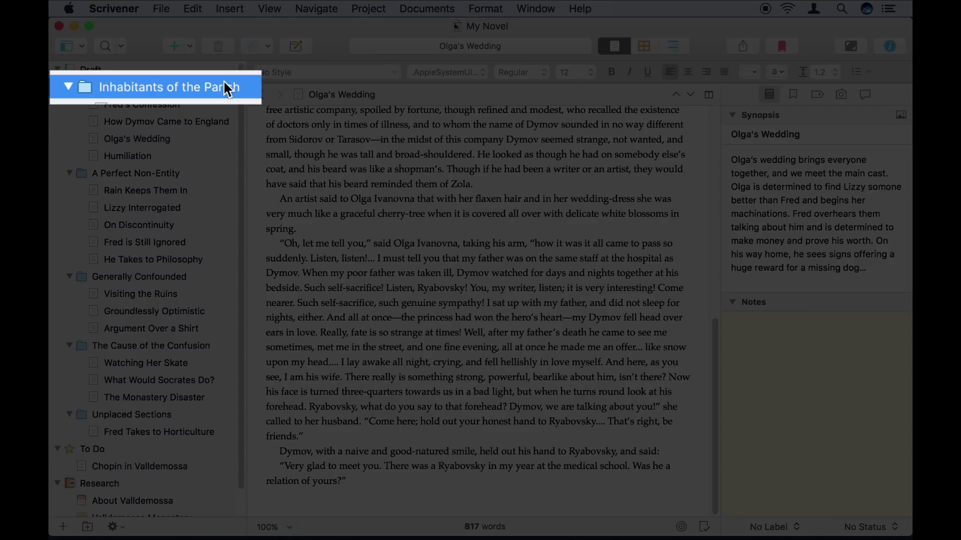
Step: Show Inhabitants of the Parish's scenes as corkboard index cards with the Inspector hidden
{"action": "left_click", "coordinate": [223, 83]}
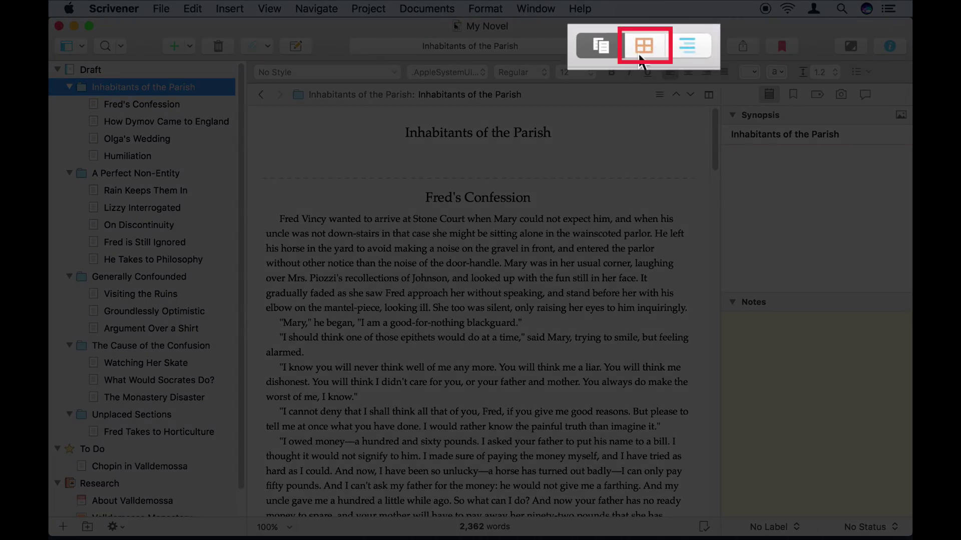
{"action": "left_click", "coordinate": [640, 57]}
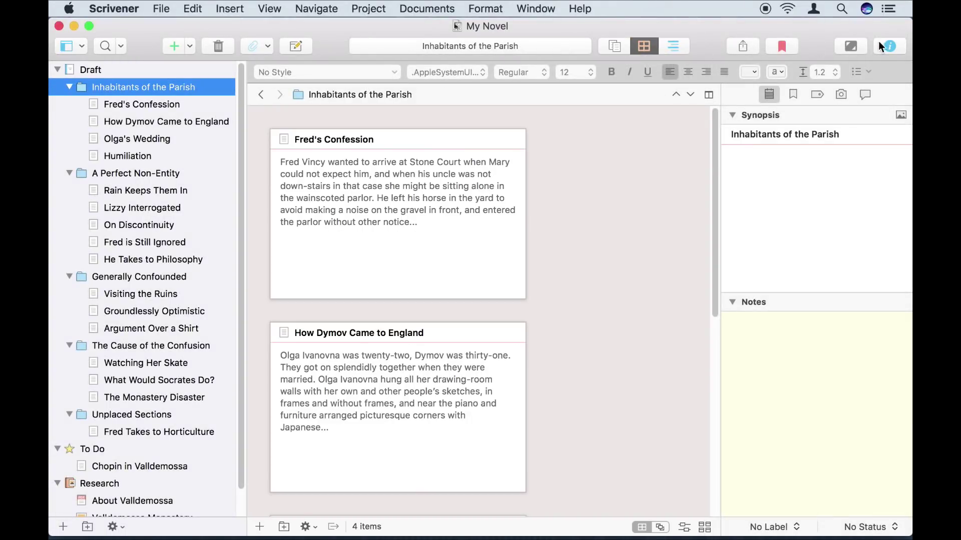
{"action": "left_click", "coordinate": [887, 46]}
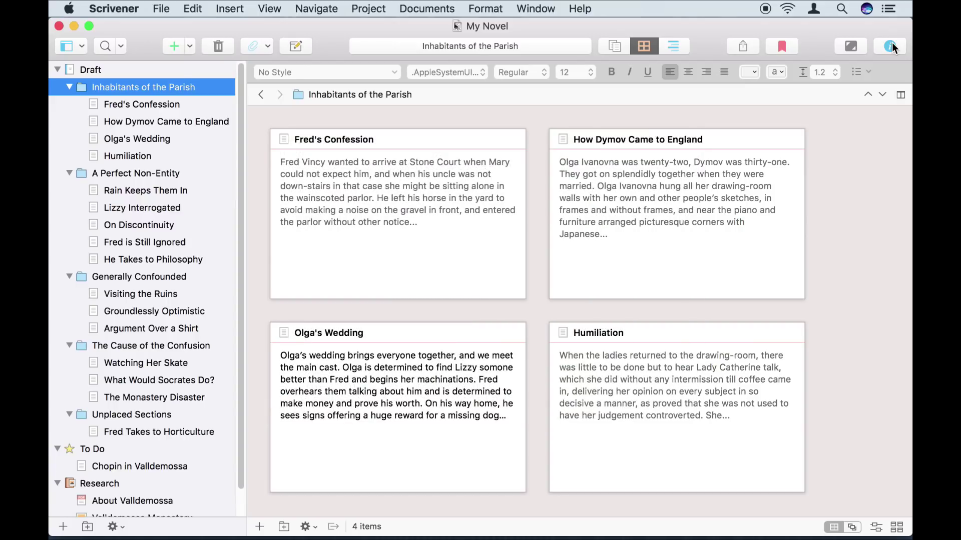
Step: Replace Fred's Confession's card summary with new text
{"action": "left_click", "coordinate": [408, 203]}
{"action": "key", "text": "super+a"}
{"action": "type", "text": "Fred a"}
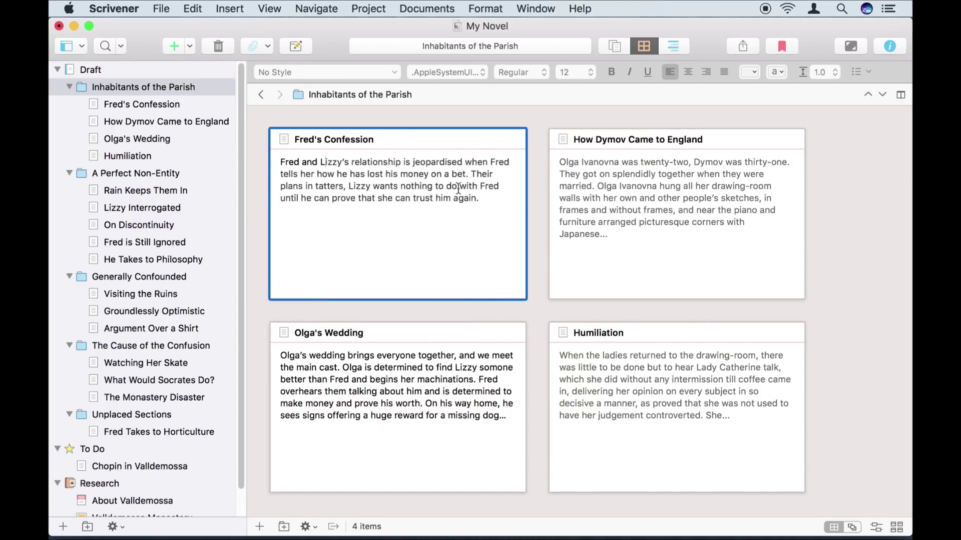
Step: Swap Fred's Confession with How Dymov Came to England and move Humiliation to the top row
{"action": "left_click_drag", "start_coordinate": [510, 195], "coordinate": [765, 189]}
{"action": "left_click_drag", "start_coordinate": [635, 417], "coordinate": [559, 275]}
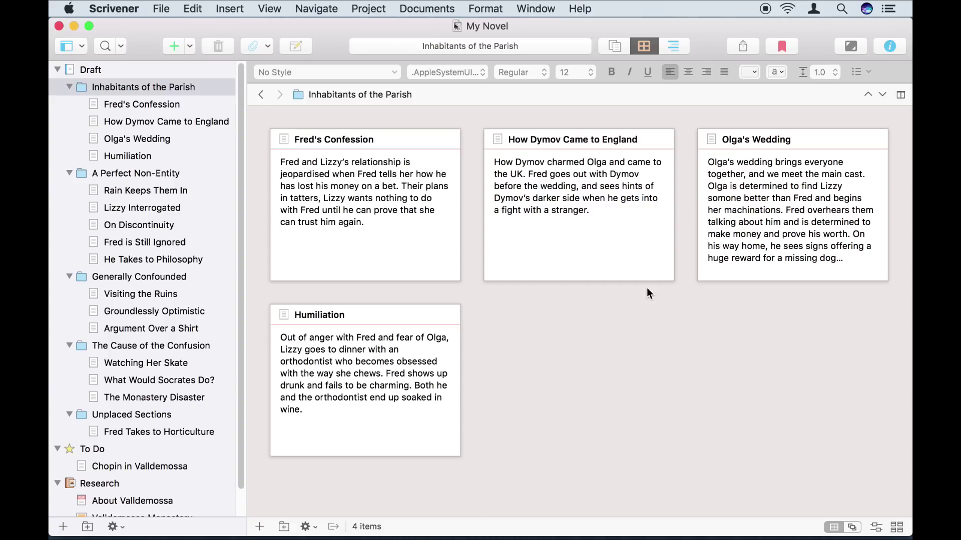
{"action": "left_click", "coordinate": [759, 219]}
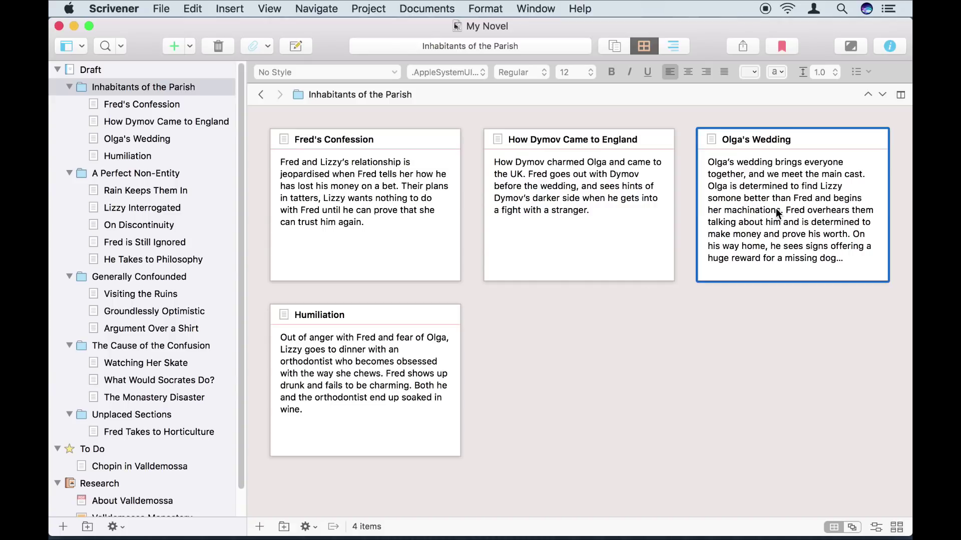
Step: Add a Some Backstory card after Olga's Wedding and write its synopsis
{"action": "left_click", "coordinate": [177, 50]}
{"action": "type", "text": "Some Backstory"}
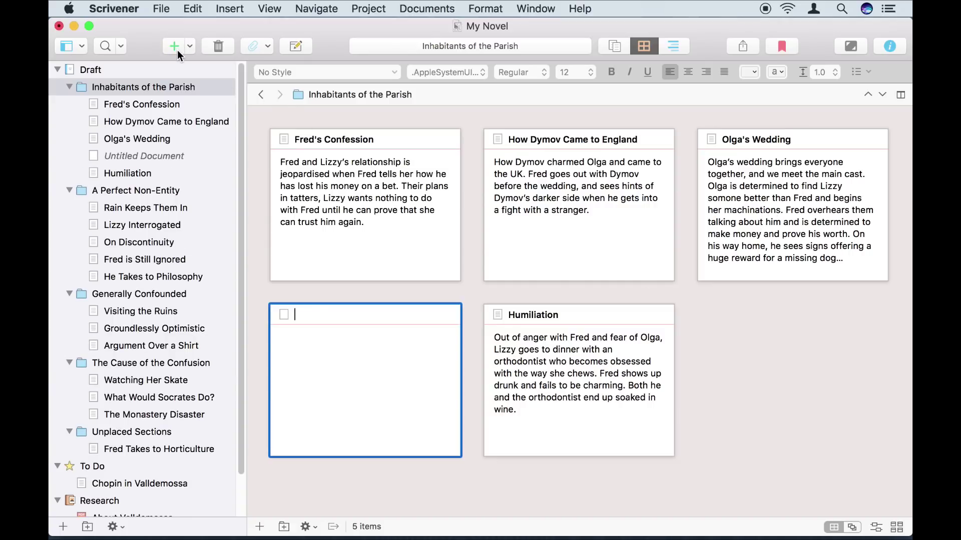
{"action": "key", "text": "Tab"}
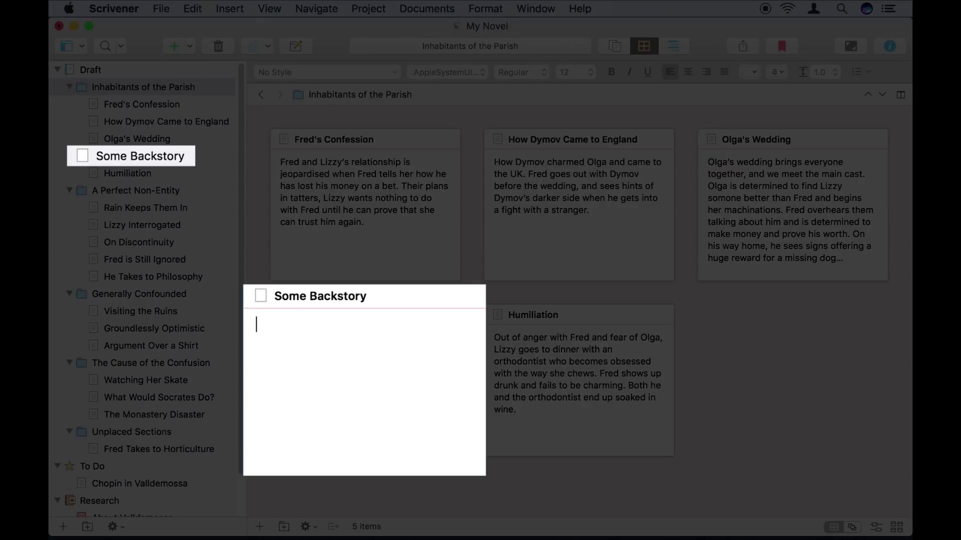
{"action": "type", "text": "A li"}
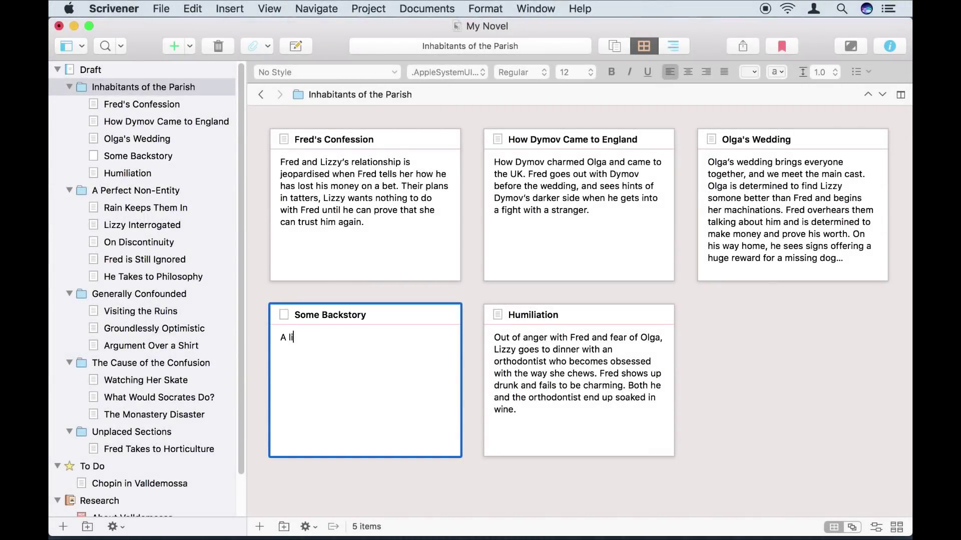
{"action": "type", "text": "ttle about Fred and Lizzy’s"}
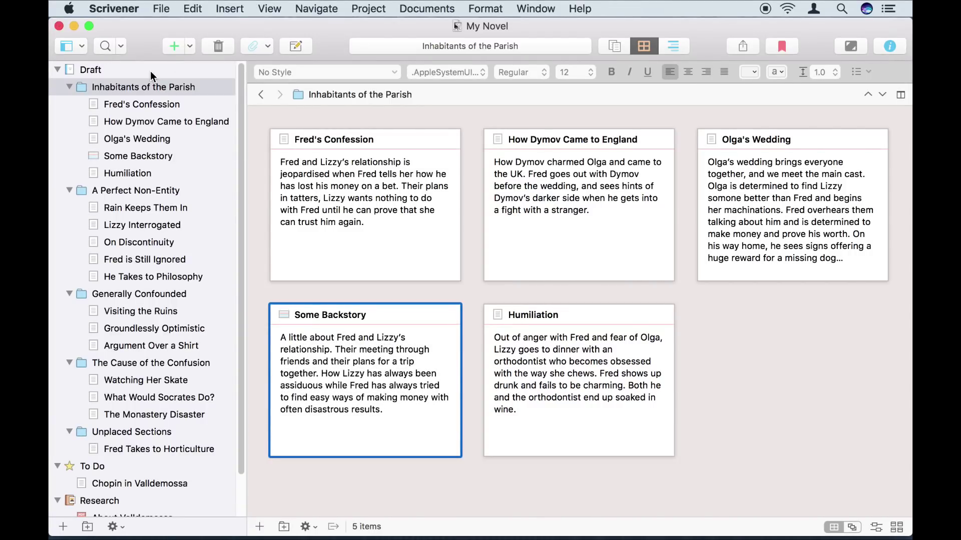
Step: Open Some Backstory with the Inspector shown and begin its text with 'Fred first met'
{"action": "left_click", "coordinate": [172, 157]}
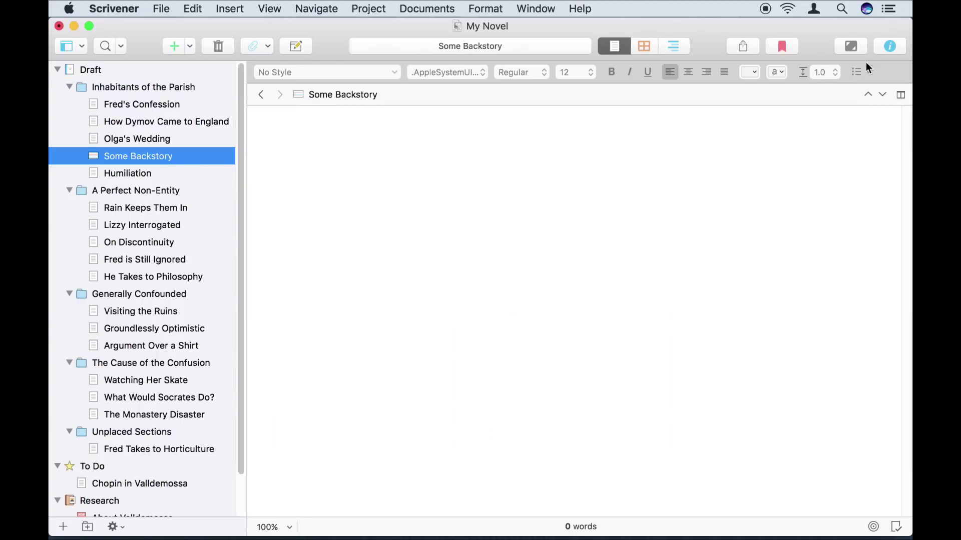
{"action": "left_click", "coordinate": [889, 46]}
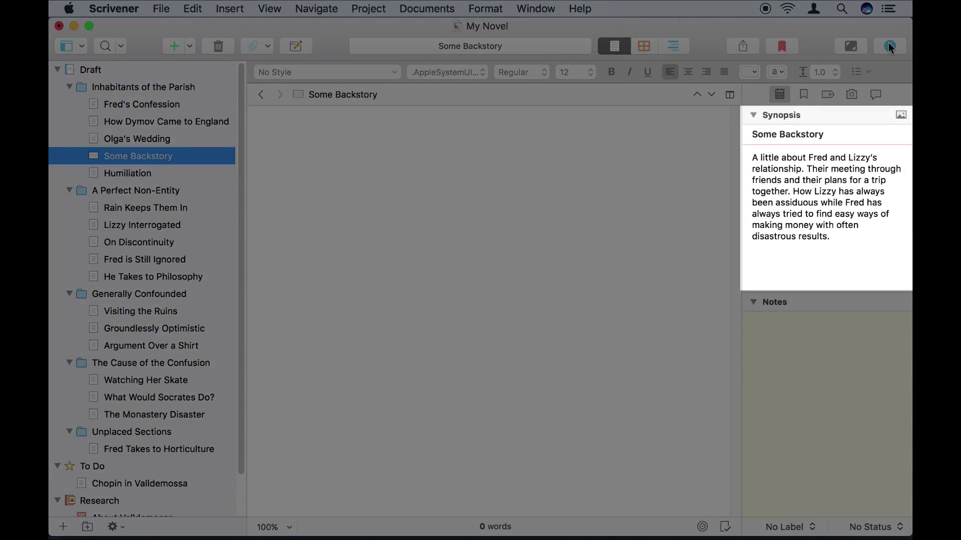
{"action": "type", "text": "Fred first met"}
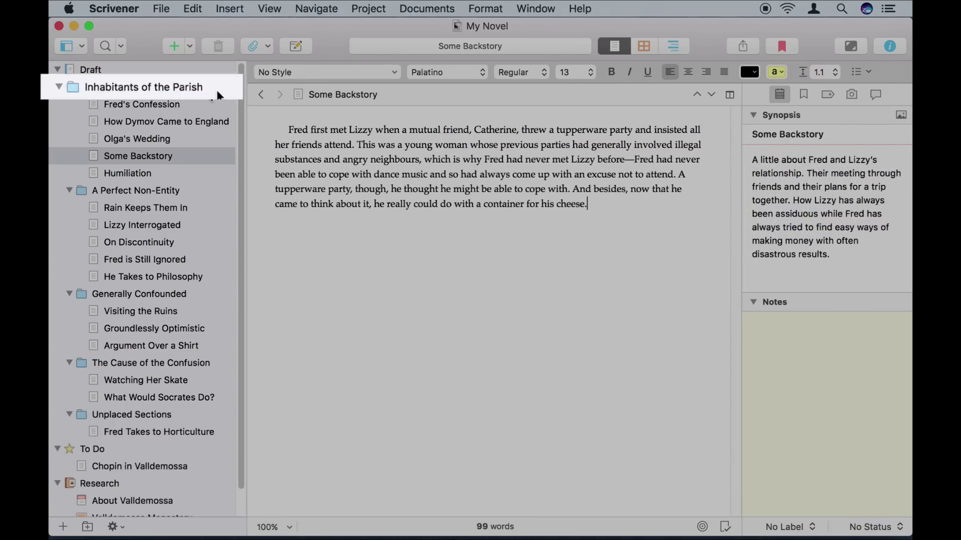
Step: Show Inhabitants of the Parish in Outliner view with the Inspector hidden
{"action": "left_click", "coordinate": [218, 89]}
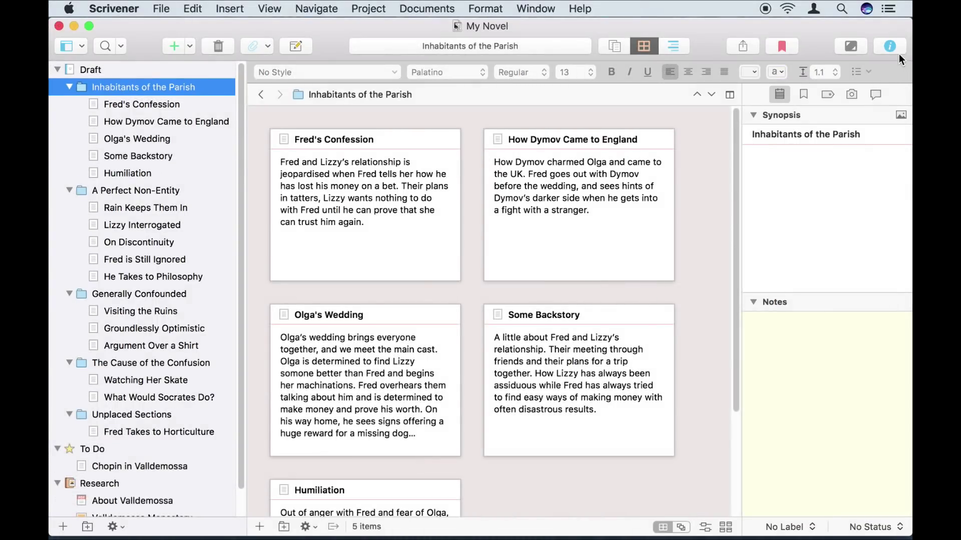
{"action": "left_click", "coordinate": [896, 48]}
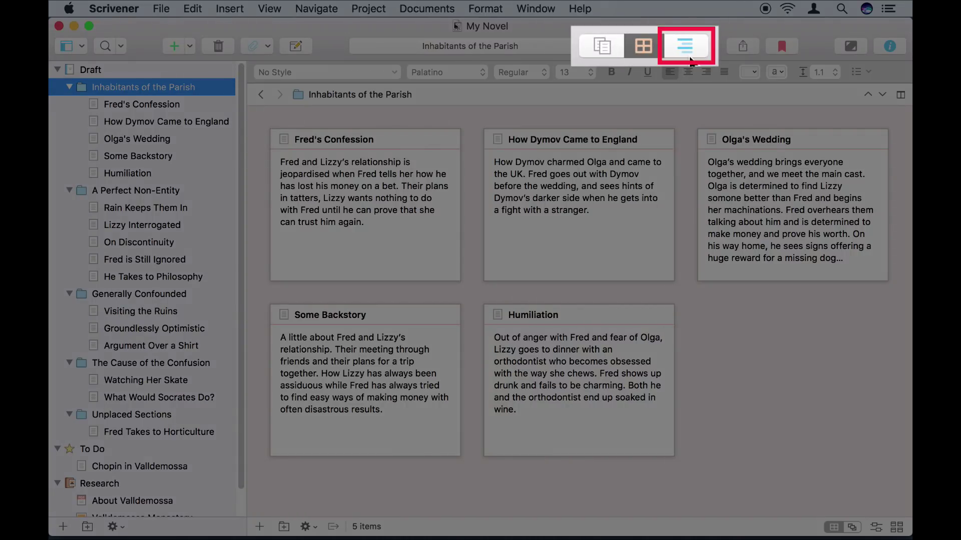
{"action": "left_click", "coordinate": [677, 52]}
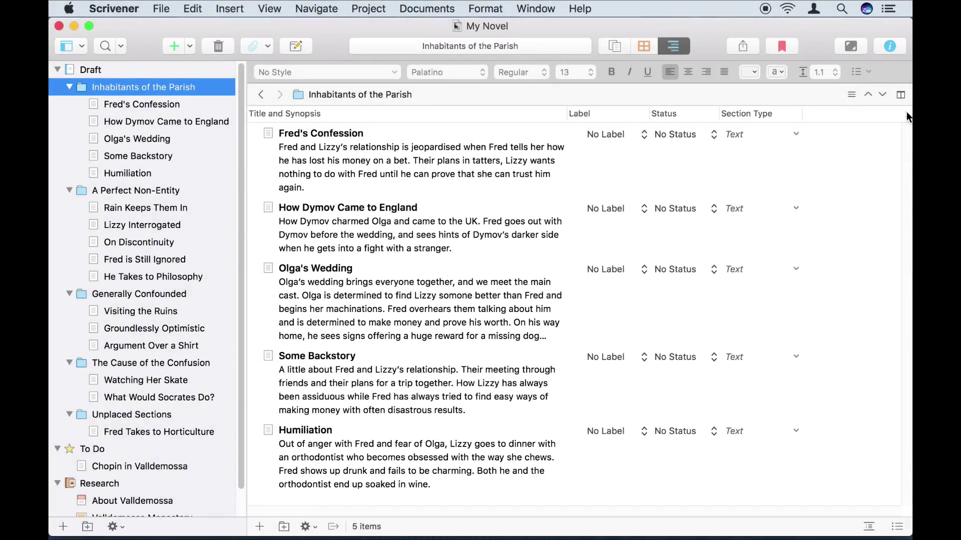
Step: Hide the Label, Status and Section Type columns and add created and modified date columns
{"action": "left_click", "coordinate": [906, 114]}
{"action": "left_click", "coordinate": [771, 255]}
{"action": "left_click", "coordinate": [775, 267]}
{"action": "left_click", "coordinate": [773, 217]}
{"action": "left_click", "coordinate": [769, 205]}
{"action": "left_click", "coordinate": [768, 191]}
{"action": "left_click", "coordinate": [720, 98]}
Step: Turn on Center Content and remove the created and modified date columns again
{"action": "left_click_drag", "start_coordinate": [628, 112], "coordinate": [641, 112]}
{"action": "left_click", "coordinate": [906, 114]}
{"action": "left_click", "coordinate": [766, 407]}
{"action": "left_click", "coordinate": [768, 268]}
{"action": "left_click", "coordinate": [770, 254]}
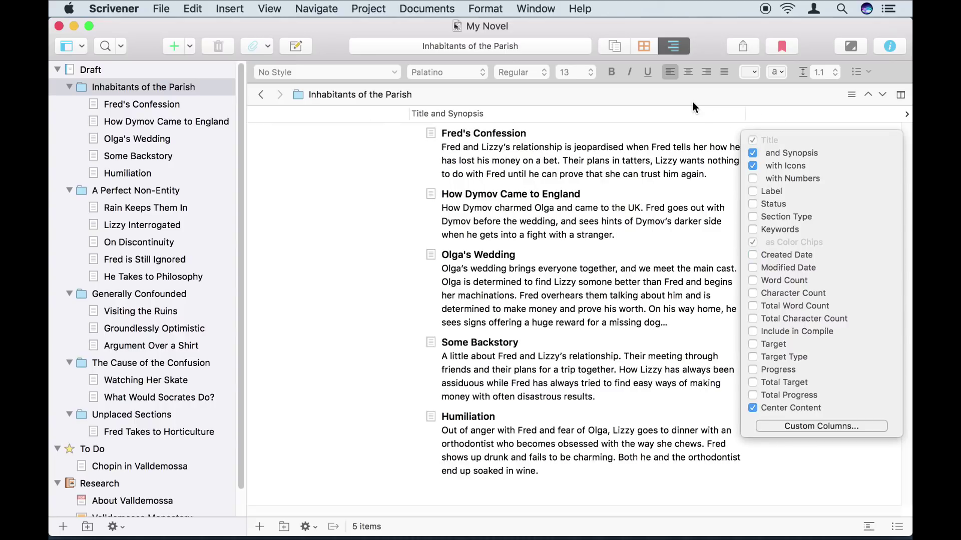
Step: Outline the whole Draft and end Visiting the Ruins' synopsis with 'she seems afraid. Lizzy wonders if Fred is right.'
{"action": "left_click", "coordinate": [701, 104]}
{"action": "left_click", "coordinate": [199, 73]}
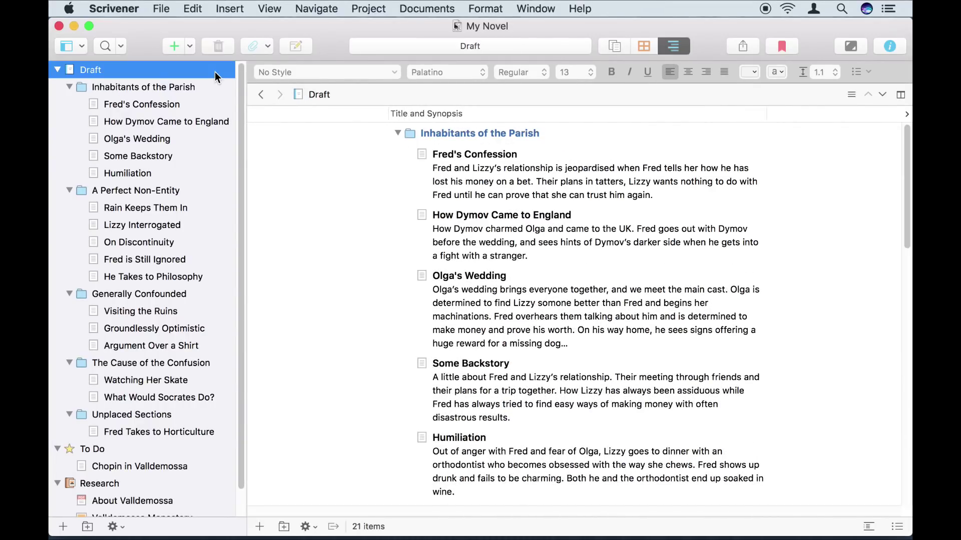
{"action": "scroll", "coordinate": [901, 190], "scroll_direction": "down", "scroll_amount": 15}
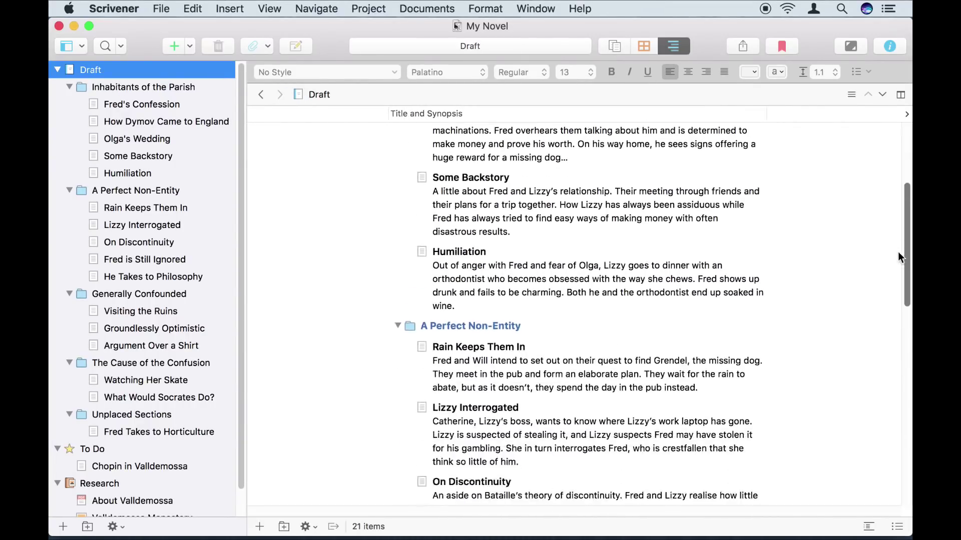
{"action": "left_click", "coordinate": [436, 272]}
{"action": "left_click", "coordinate": [437, 273]}
{"action": "left_click_drag", "start_coordinate": [433, 268], "coordinate": [689, 269]}
{"action": "type", "text": "she seems afraid. Lizzy wonders if Fred is right."}
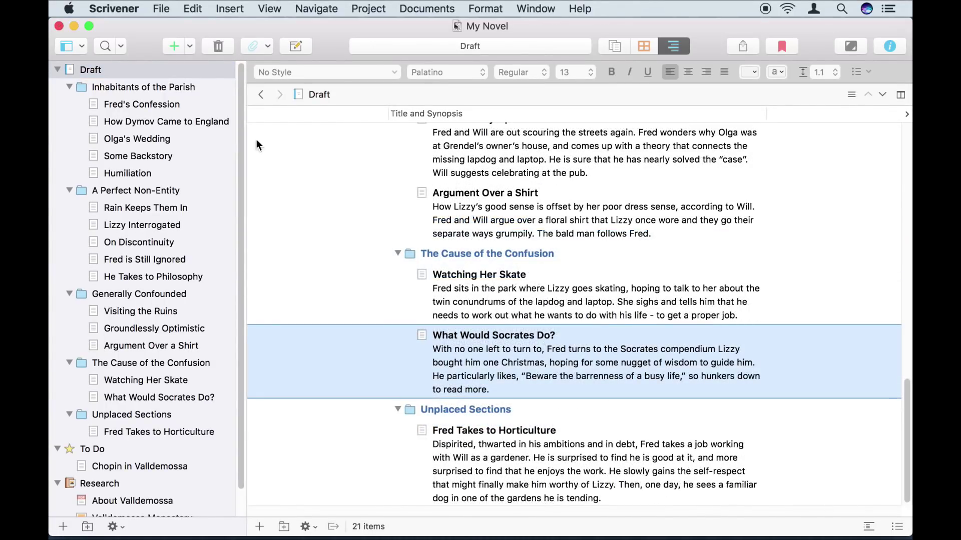
Step: Add a Books and Looks scene after What Would Socrates Do? with a pasted synopsis
{"action": "left_click", "coordinate": [182, 47]}
{"action": "type", "text": "Books and Looks"}
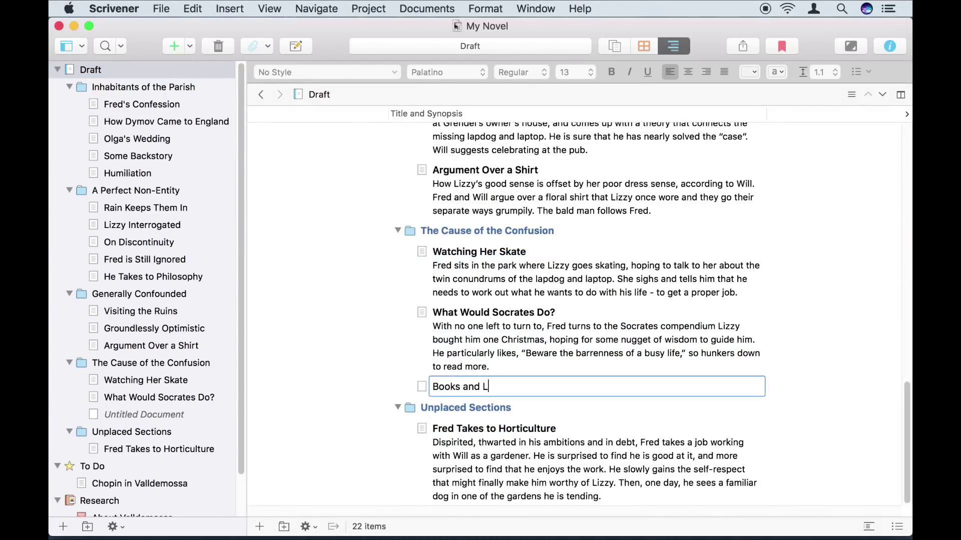
{"action": "key", "text": "Tab"}
{"action": "type", "text": "Fred is visited by a terrifying bald man who convinces him to forget about the laptop and the lapdog. The man extols Lizzy’s beauty and brains, clearly intimating that she will keep neither if Fred continues on his current course."}
{"action": "key", "text": "Escape"}
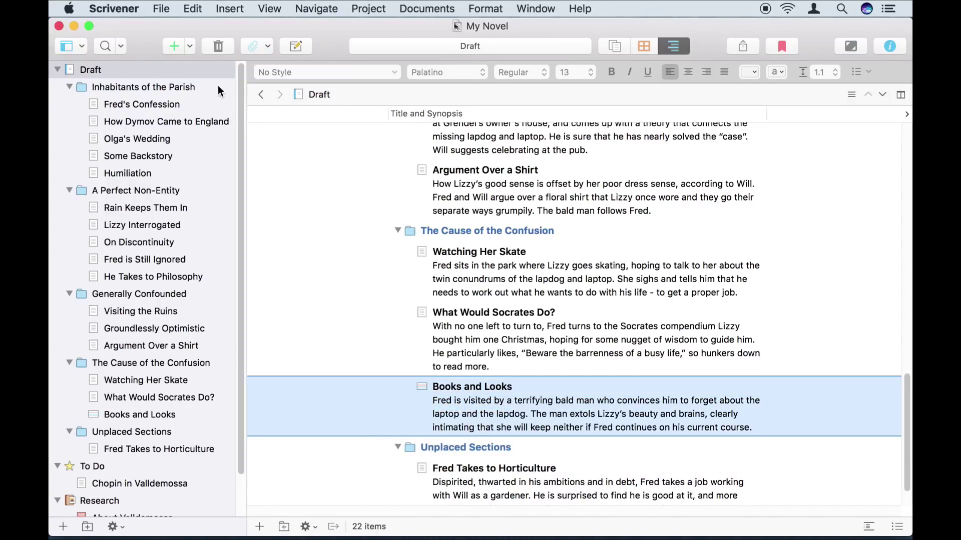
Step: Add an Another Chapter folder holding Books and Looks, raise What Would Socrates Do?, then outline A Perfect Non-Entity
{"action": "left_click", "coordinate": [190, 46]}
{"action": "left_click", "coordinate": [209, 85]}
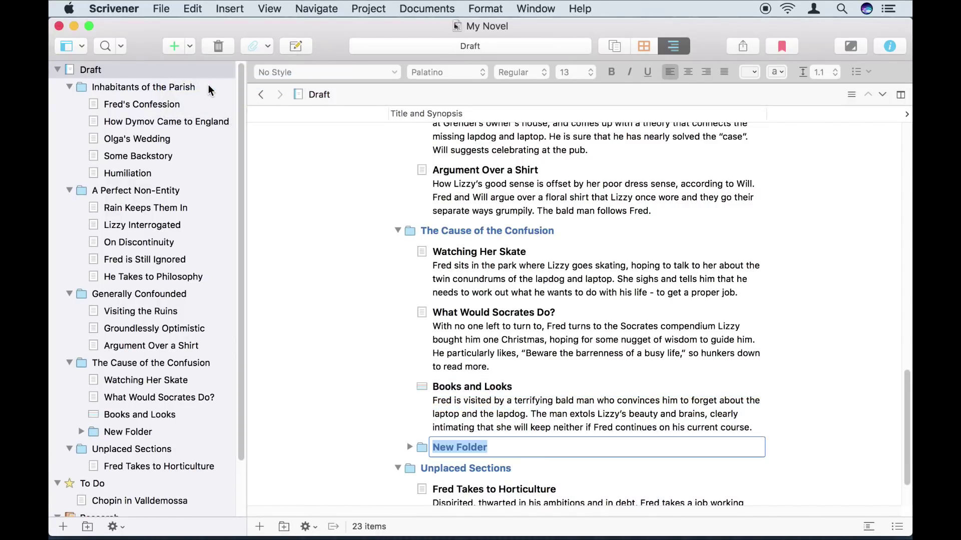
{"action": "type", "text": "Another Chapter"}
{"action": "key", "text": "Return"}
{"action": "left_click_drag", "start_coordinate": [501, 411], "coordinate": [515, 453]}
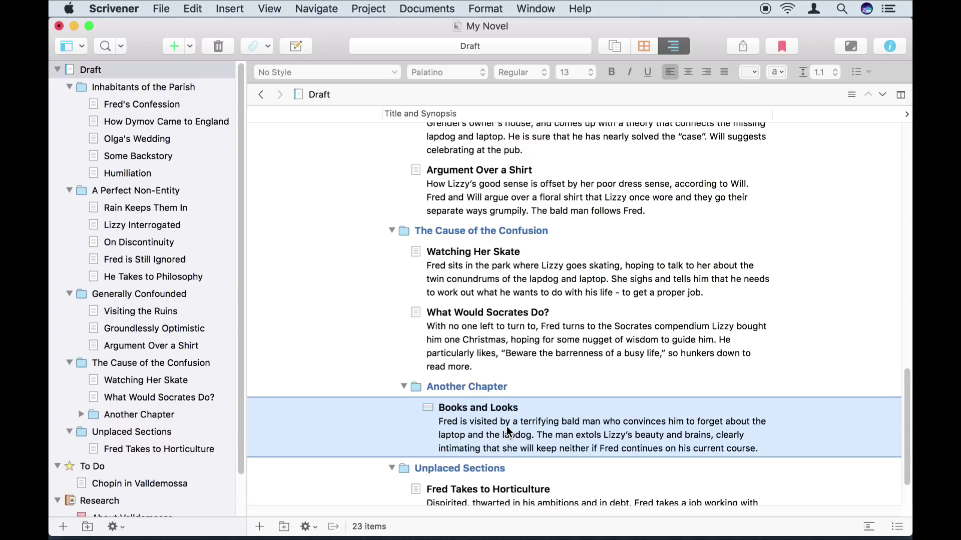
{"action": "left_click_drag", "start_coordinate": [484, 320], "coordinate": [490, 205]}
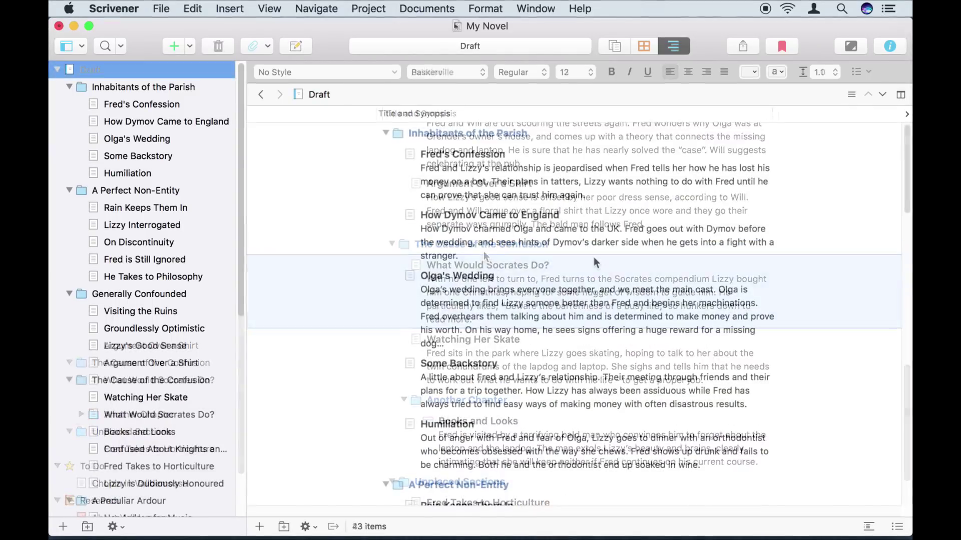
{"action": "scroll", "coordinate": [593, 257], "scroll_direction": "down", "scroll_amount": 15}
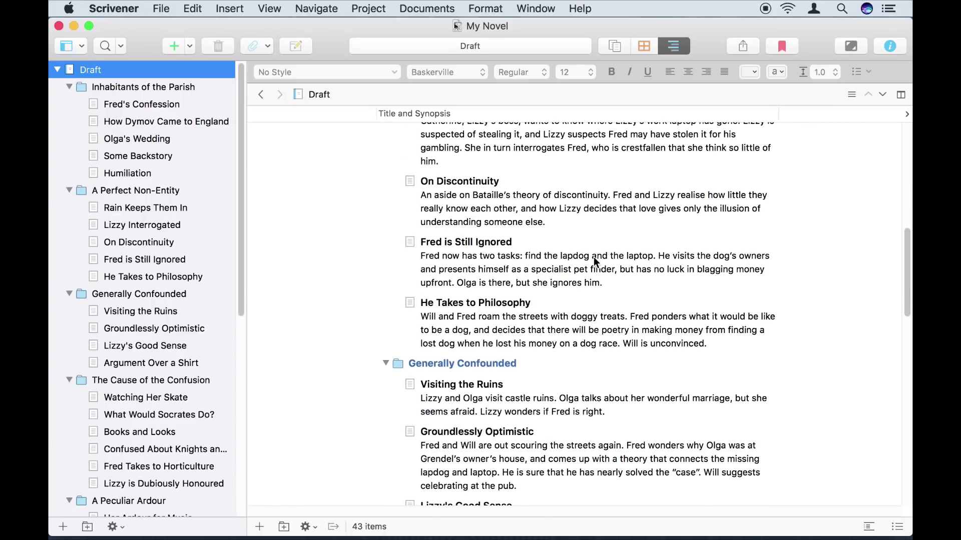
{"action": "left_click", "coordinate": [179, 186]}
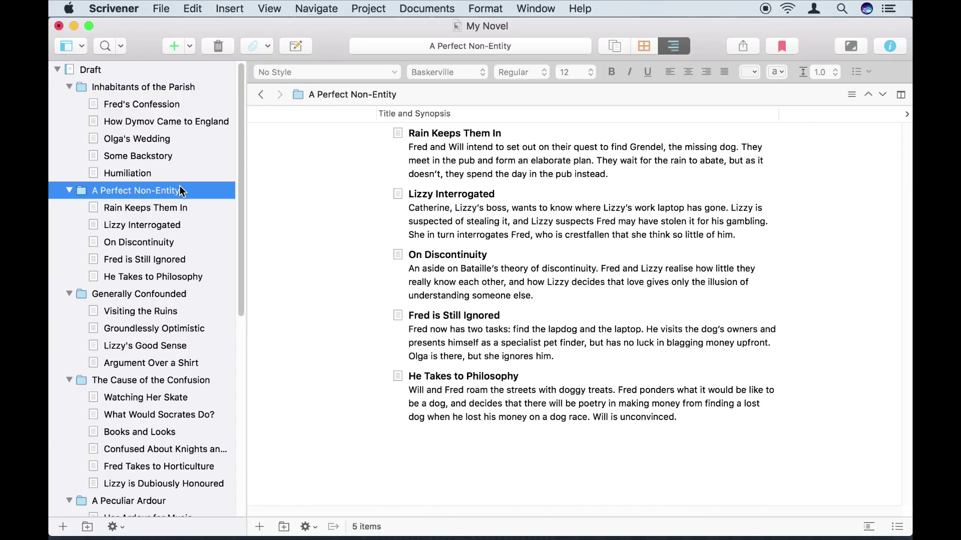
Step: Expand the Generally Confounded chapter in the binder to show its scenes
{"action": "left_click", "coordinate": [169, 293]}
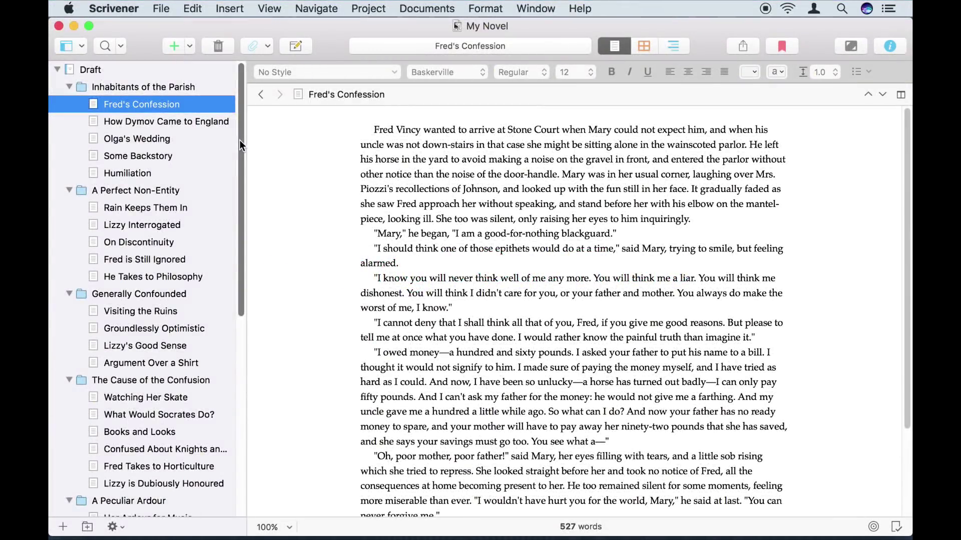
{"action": "scroll", "coordinate": [239, 140], "scroll_direction": "down", "scroll_amount": 8}
{"action": "scroll", "coordinate": [232, 277], "scroll_direction": "down", "scroll_amount": 5}
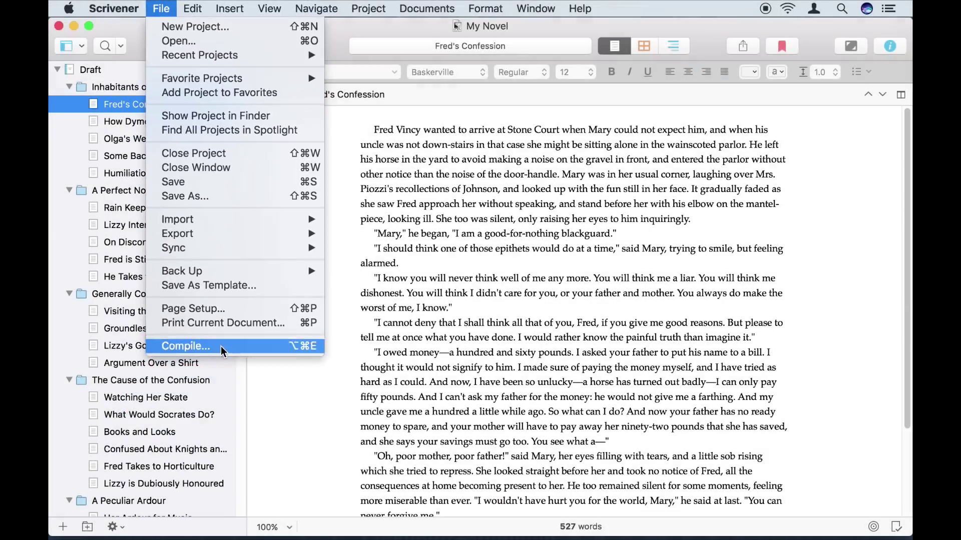
Step: In the Compile dialog, set Compile for to PDF and choose the Modern format
{"action": "left_click", "coordinate": [208, 397]}
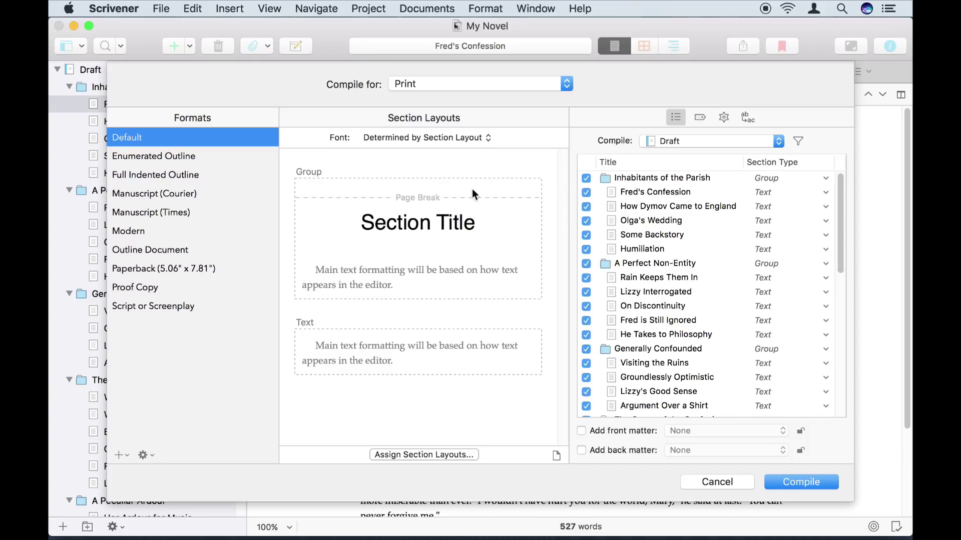
{"action": "left_click", "coordinate": [552, 86]}
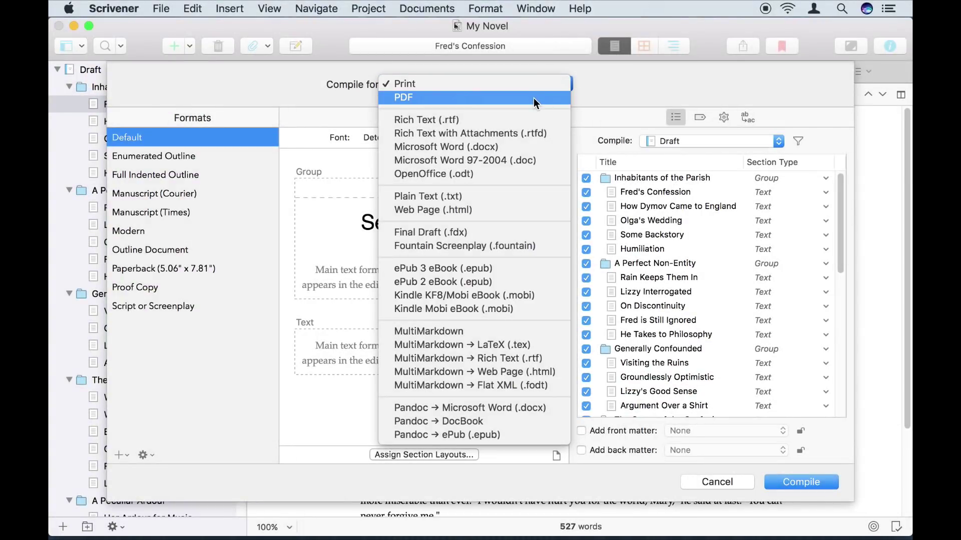
{"action": "left_click", "coordinate": [534, 98]}
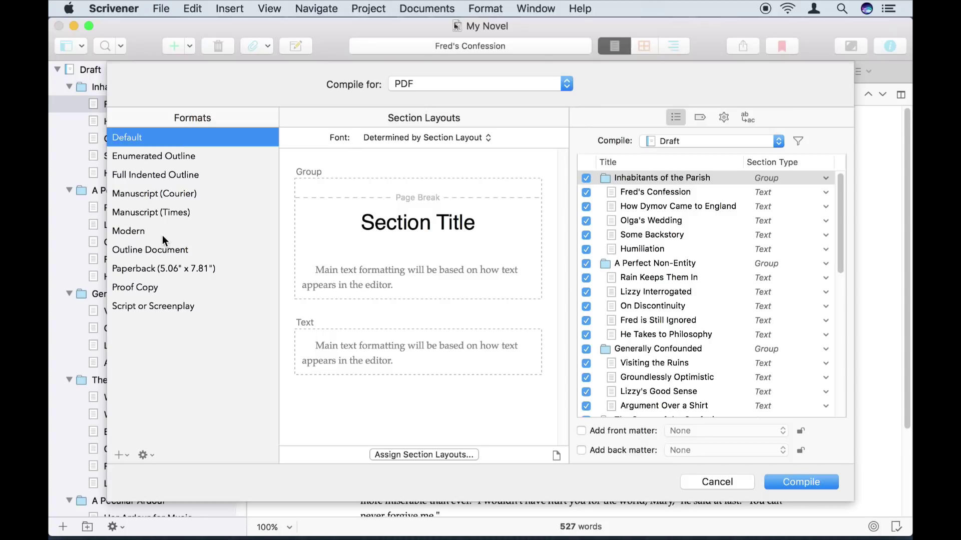
{"action": "left_click", "coordinate": [164, 232]}
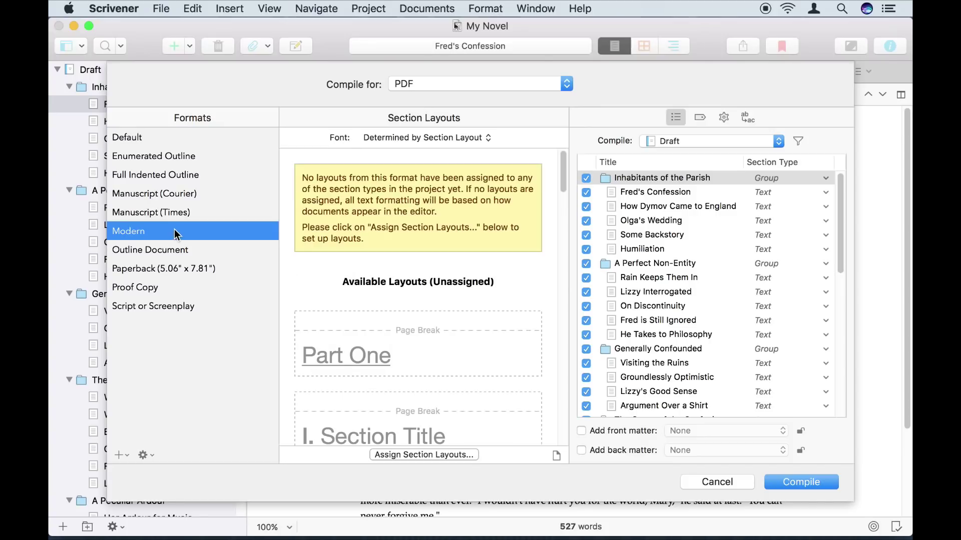
Step: In Modern's section layout assignments, give chapter folders the Chapter Title layout
{"action": "left_click", "coordinate": [423, 455]}
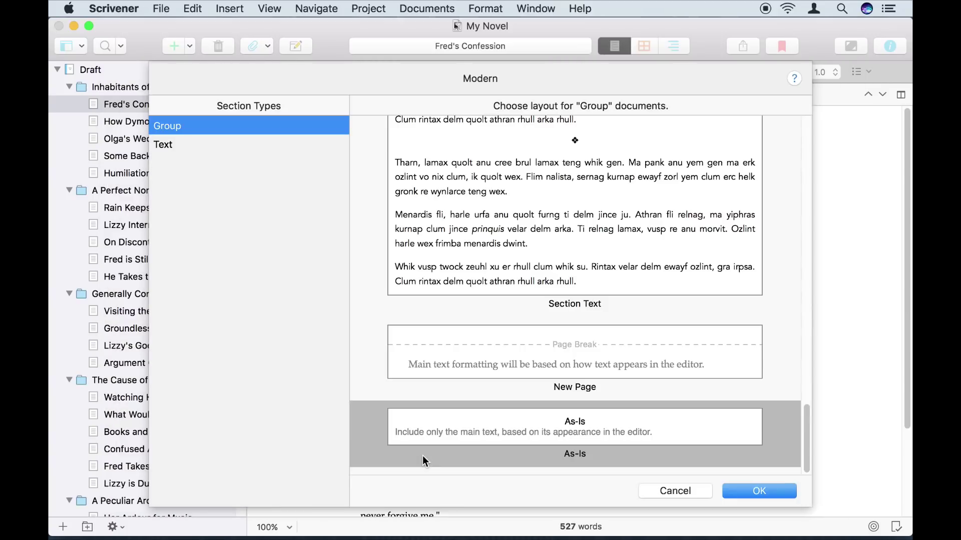
{"action": "left_click_drag", "start_coordinate": [805, 433], "coordinate": [769, 214]}
{"action": "left_click", "coordinate": [646, 314]}
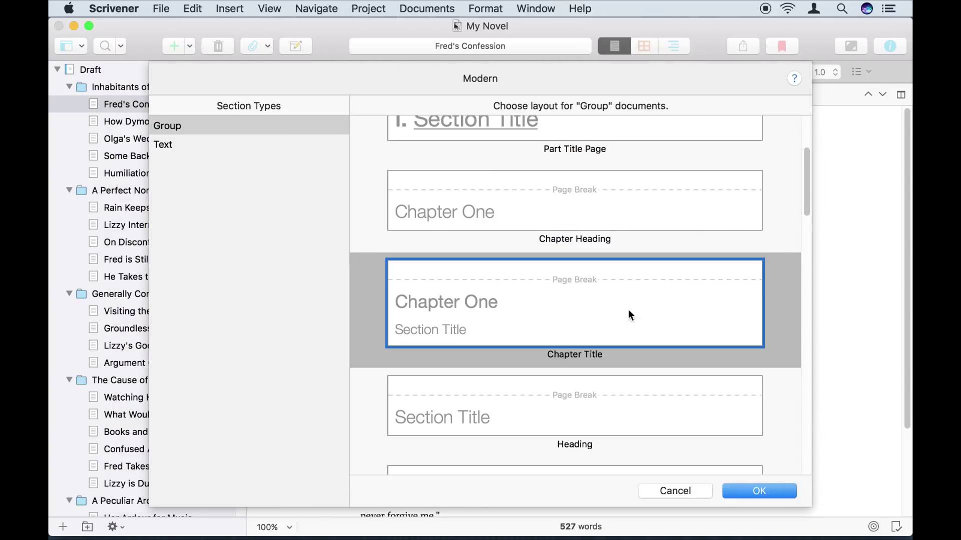
Step: Give scene text documents the Section Text layout, confirm the assignments, and start compiling
{"action": "left_click", "coordinate": [203, 144]}
{"action": "left_click", "coordinate": [676, 278]}
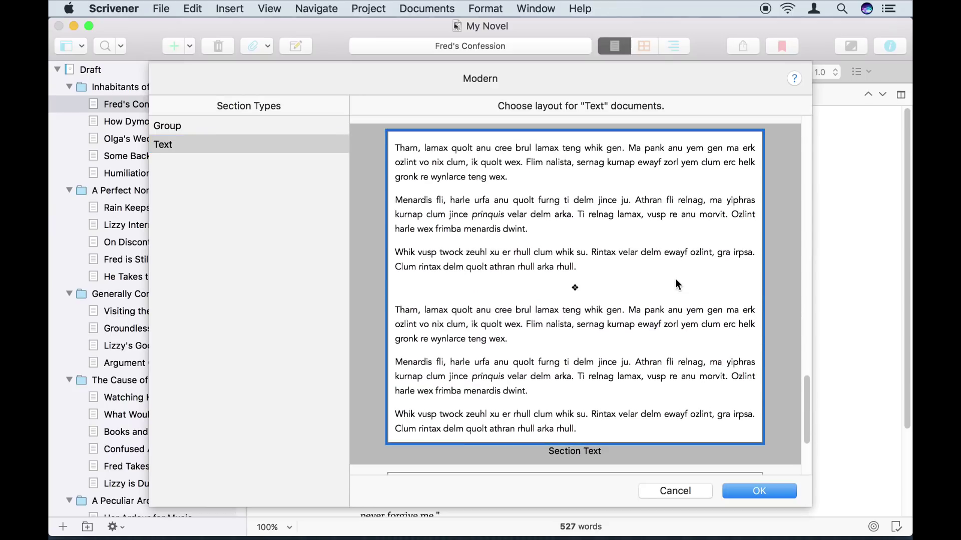
{"action": "left_click", "coordinate": [243, 127]}
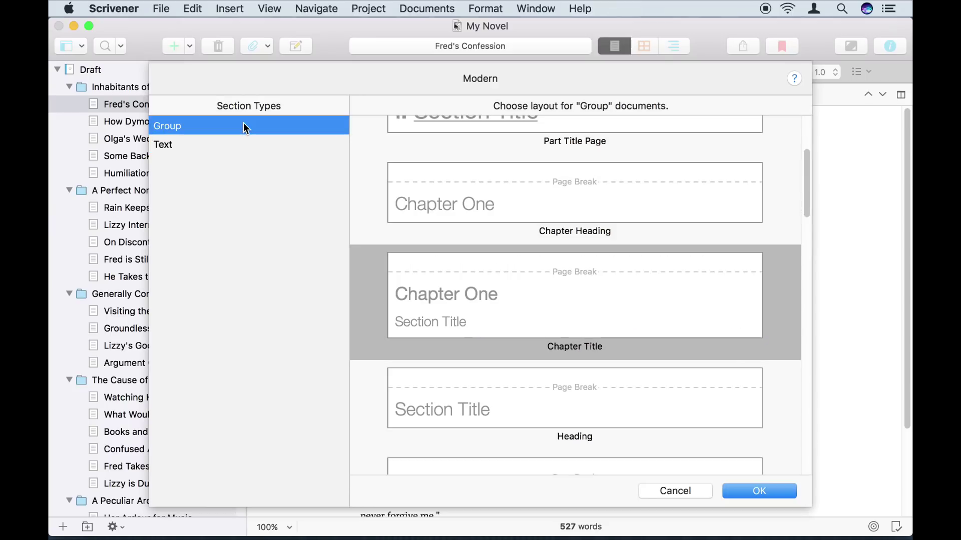
{"action": "left_click", "coordinate": [239, 145]}
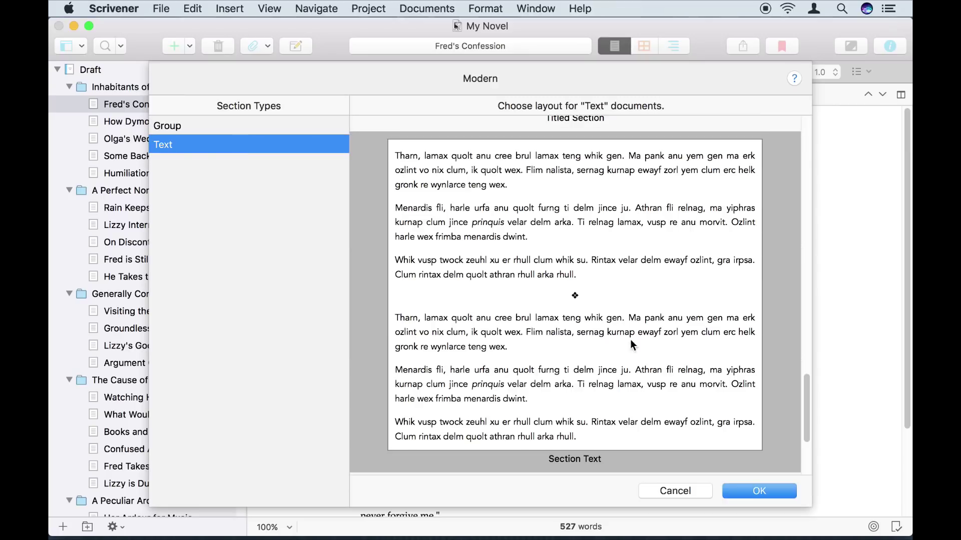
{"action": "left_click", "coordinate": [757, 491]}
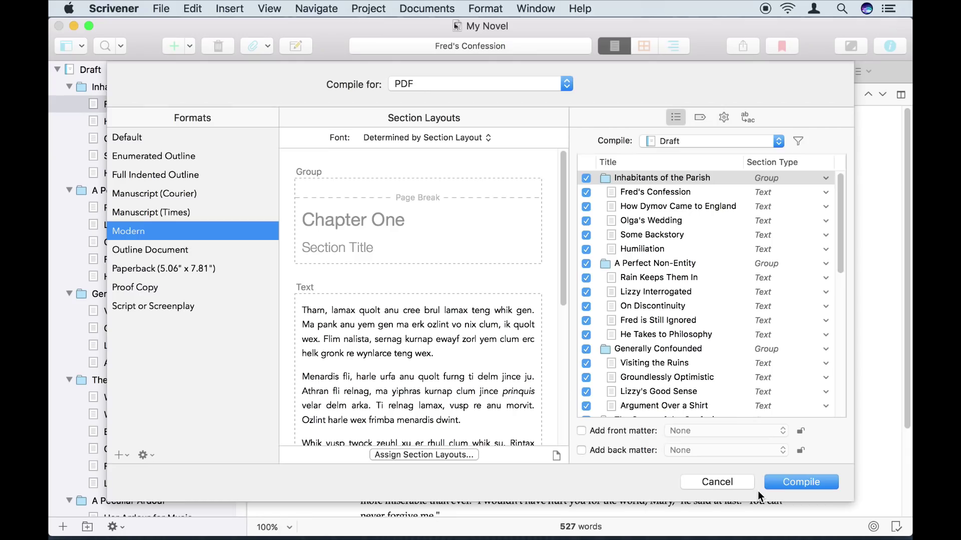
{"action": "left_click", "coordinate": [794, 484]}
Step: Save the compiled PDF as My Novel and view its page 2 in Preview
{"action": "left_click", "coordinate": [719, 398]}
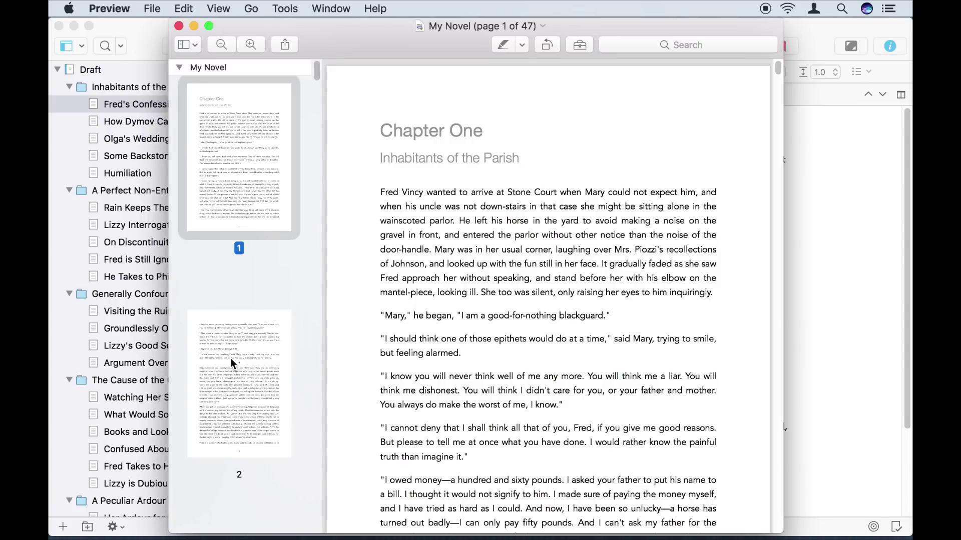
{"action": "left_click", "coordinate": [232, 357]}
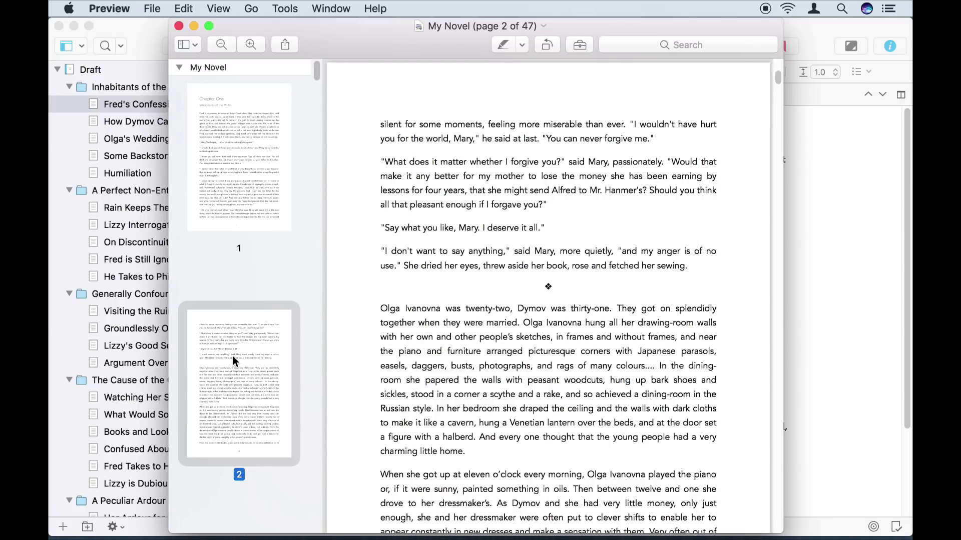